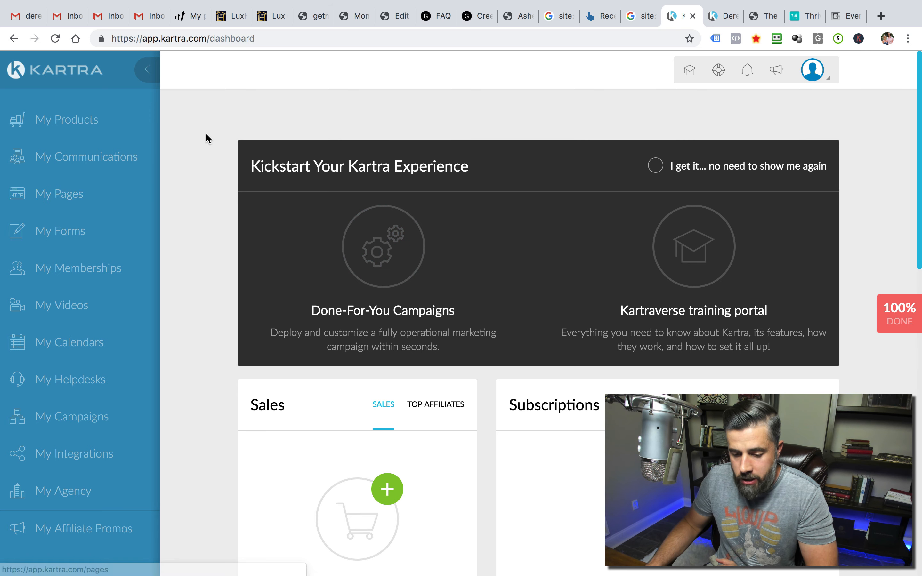
Open the library of Done-For-You Campaigns from the Kartra dashboard.
{"action": "scroll", "coordinate": [182, 130], "scroll_direction": "down", "scroll_amount": 2}
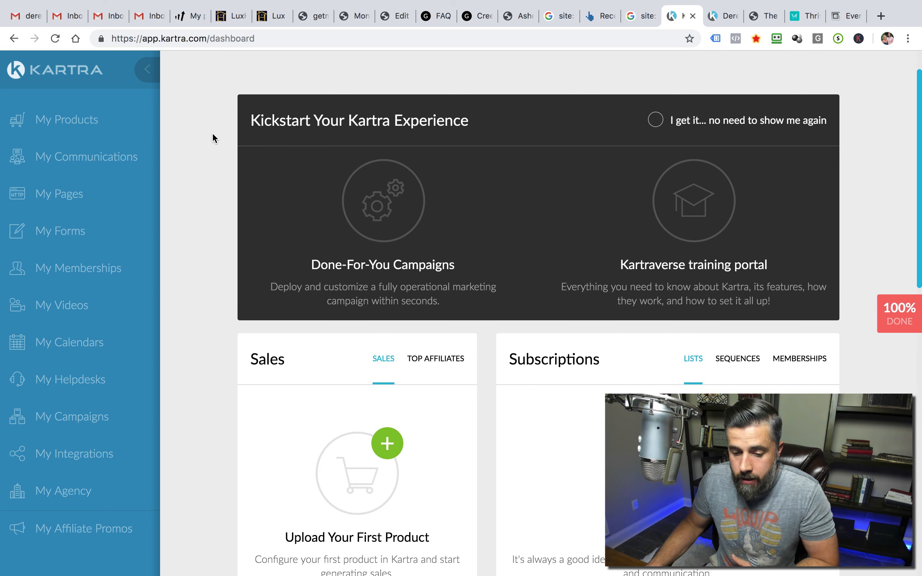
{"action": "scroll", "coordinate": [207, 141], "scroll_direction": "down", "scroll_amount": 2}
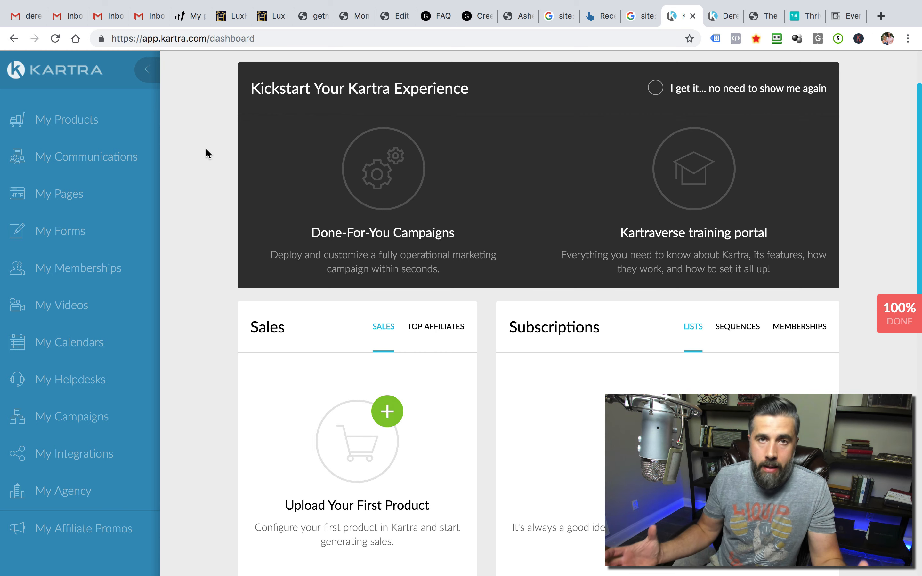
{"action": "scroll", "coordinate": [206, 212], "scroll_direction": "up", "scroll_amount": 2}
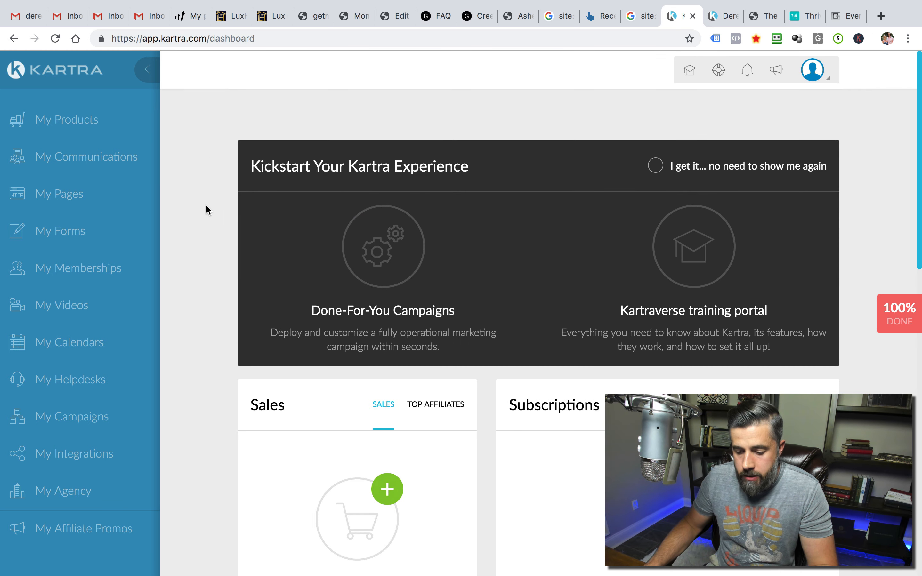
{"action": "scroll", "coordinate": [206, 212], "scroll_direction": "down", "scroll_amount": 3}
{"action": "scroll", "coordinate": [361, 168], "scroll_direction": "up", "scroll_amount": 2}
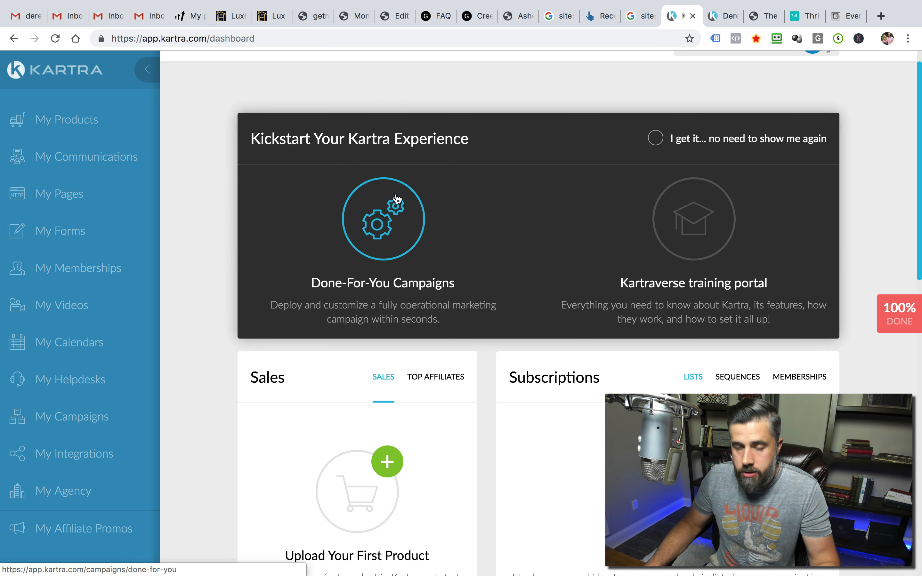
{"action": "left_click", "coordinate": [383, 220]}
Browse the available campaigns, then preview the MasterClass Campaign video and close it.
{"action": "scroll", "coordinate": [204, 234], "scroll_direction": "down", "scroll_amount": 2}
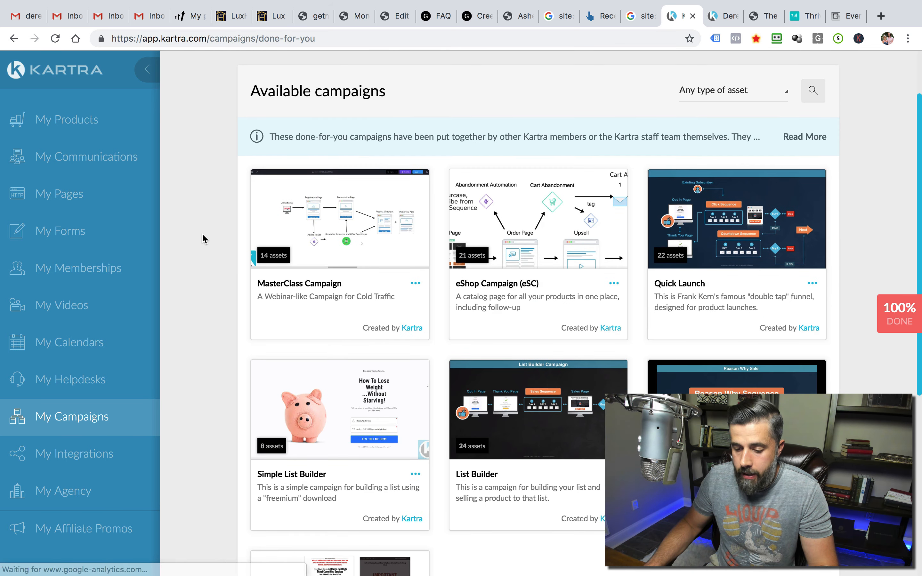
{"action": "scroll", "coordinate": [366, 136], "scroll_direction": "down", "scroll_amount": 2}
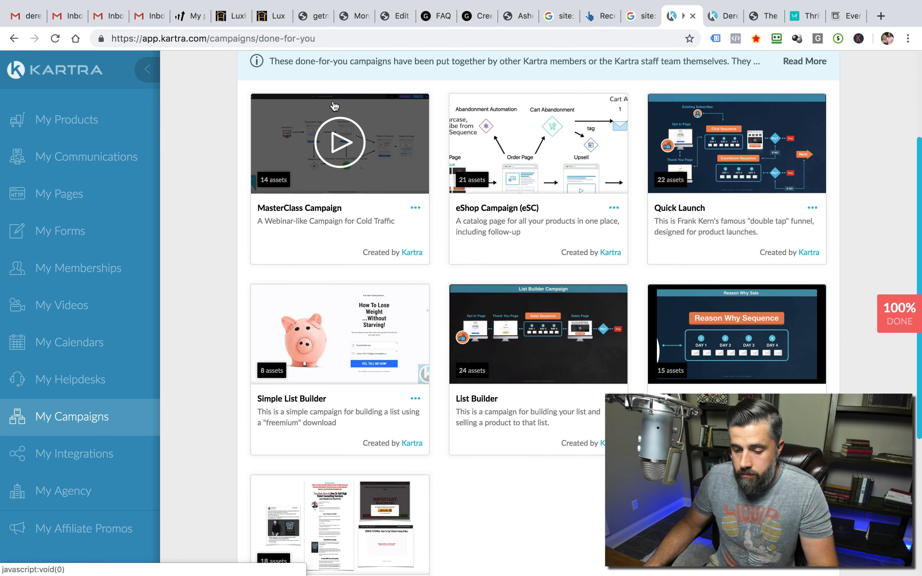
{"action": "scroll", "coordinate": [208, 134], "scroll_direction": "down", "scroll_amount": 2}
{"action": "scroll", "coordinate": [349, 131], "scroll_direction": "up", "scroll_amount": 2}
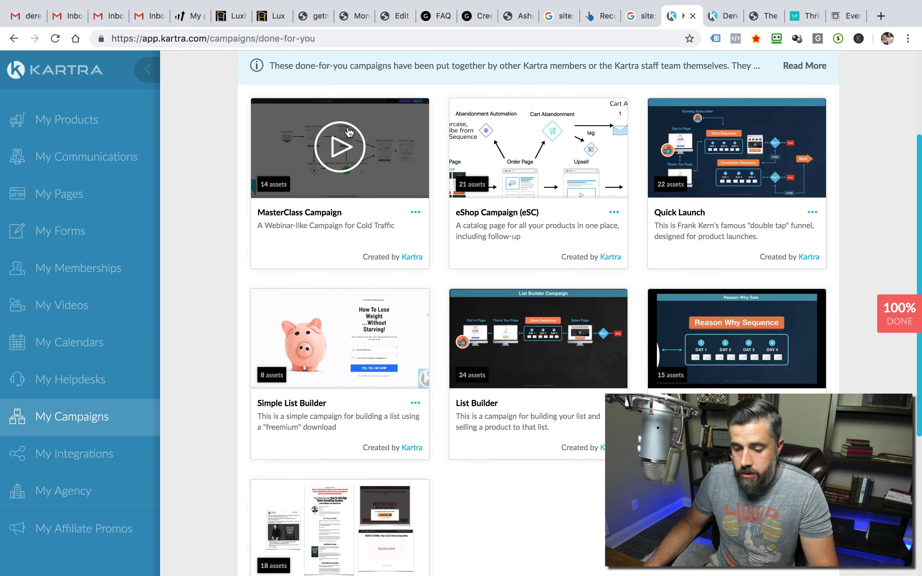
{"action": "left_click", "coordinate": [349, 132]}
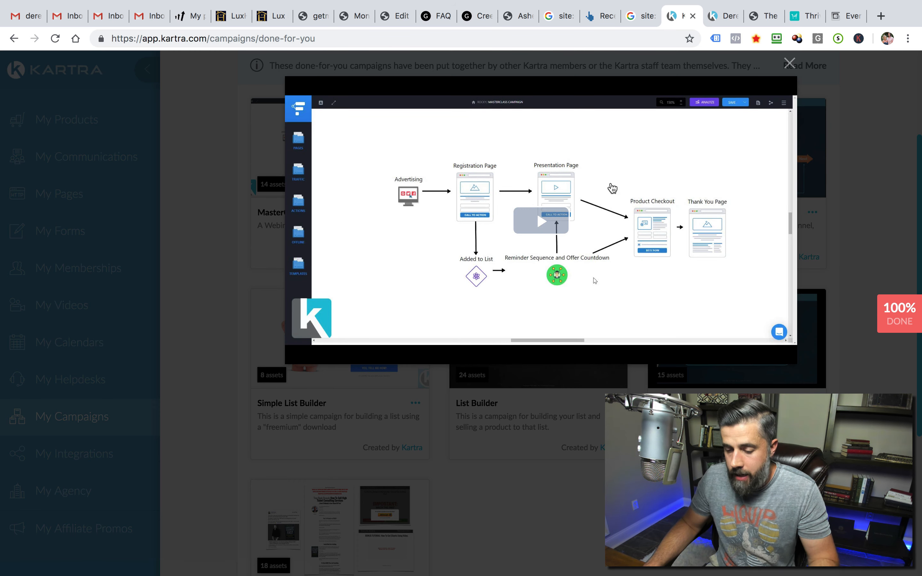
{"action": "left_click", "coordinate": [788, 65]}
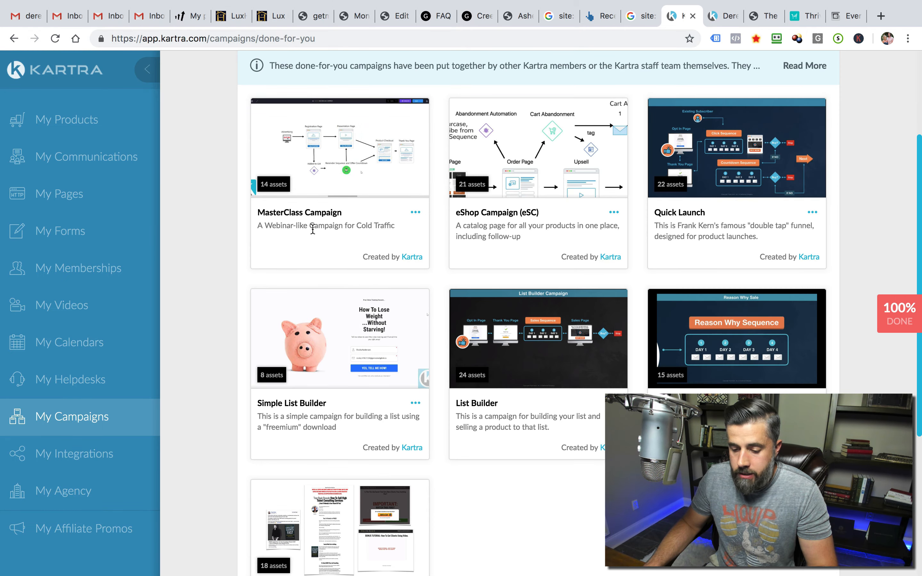
Preview the Quick Launch campaign video in the campaign list and close it.
{"action": "scroll", "coordinate": [311, 229], "scroll_direction": "up", "scroll_amount": 2}
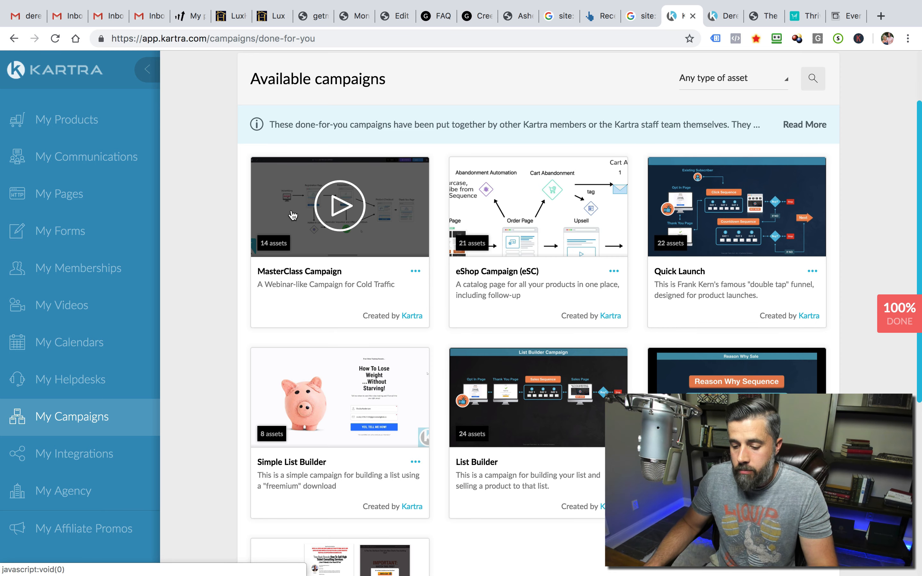
{"action": "scroll", "coordinate": [321, 263], "scroll_direction": "down", "scroll_amount": 1}
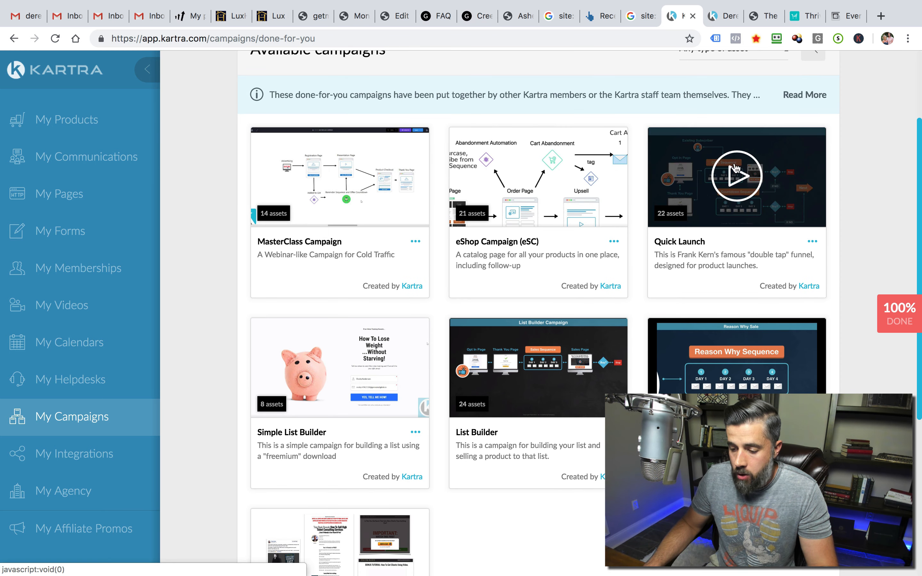
{"action": "scroll", "coordinate": [688, 175], "scroll_direction": "down", "scroll_amount": 2}
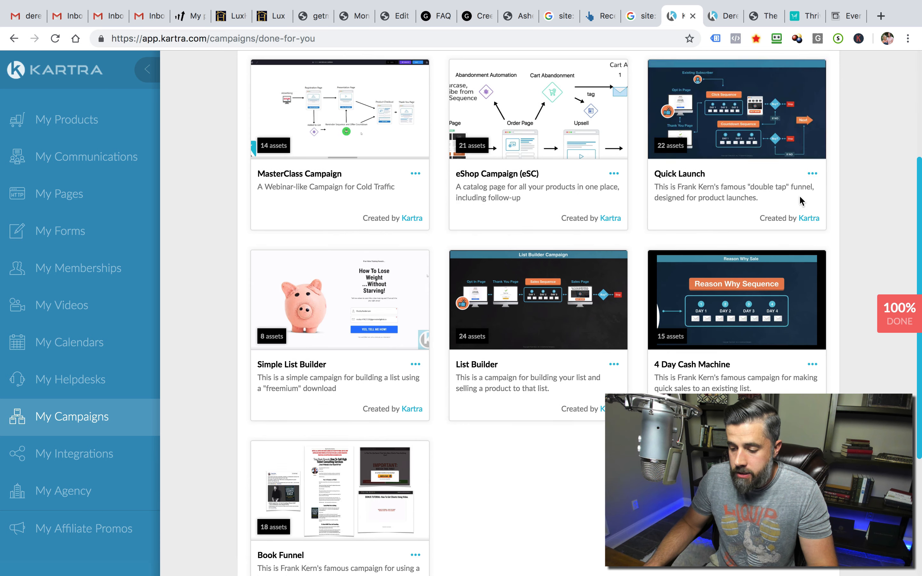
{"action": "scroll", "coordinate": [716, 250], "scroll_direction": "up", "scroll_amount": 3}
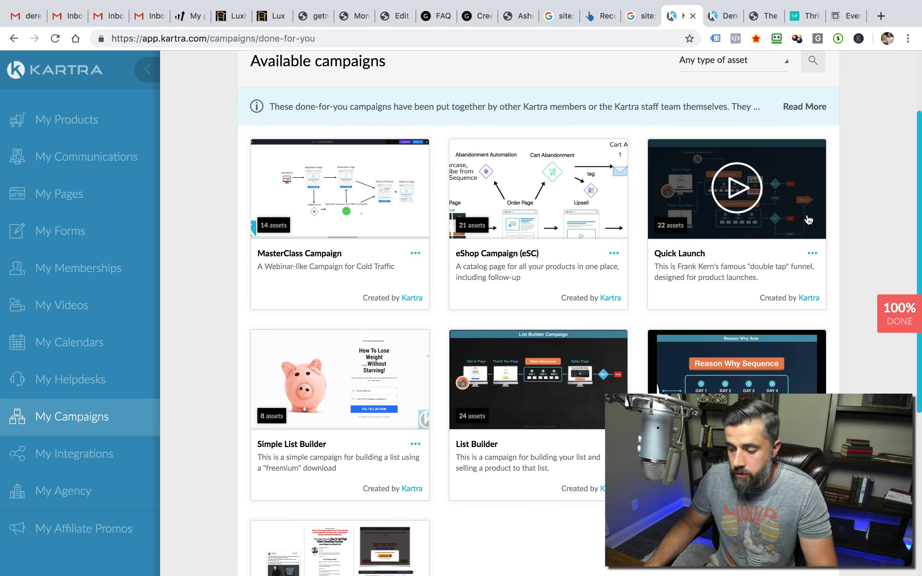
{"action": "left_click", "coordinate": [769, 214]}
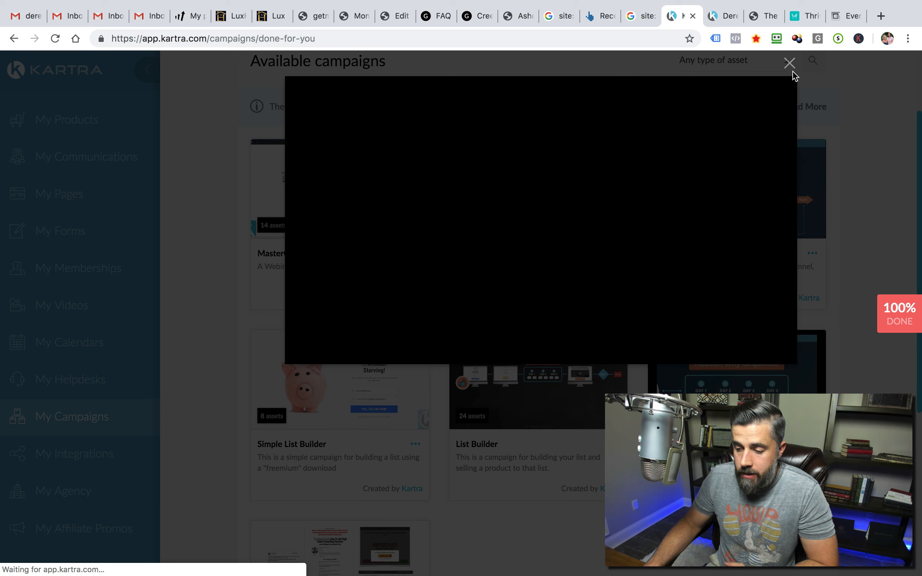
{"action": "left_click", "coordinate": [789, 64]}
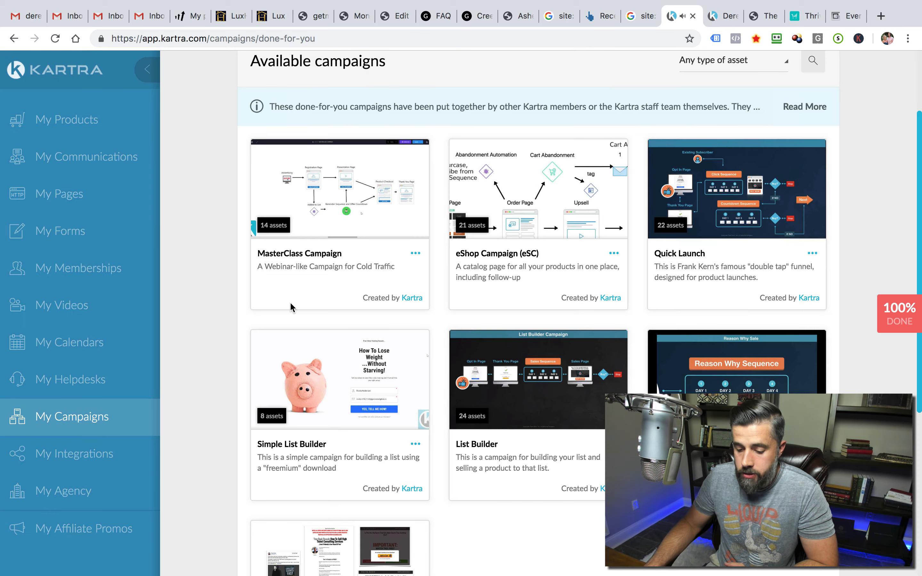
View the assets included in the 4 Day Cash Machine campaign and close the overview.
{"action": "scroll", "coordinate": [186, 327], "scroll_direction": "down", "scroll_amount": 5}
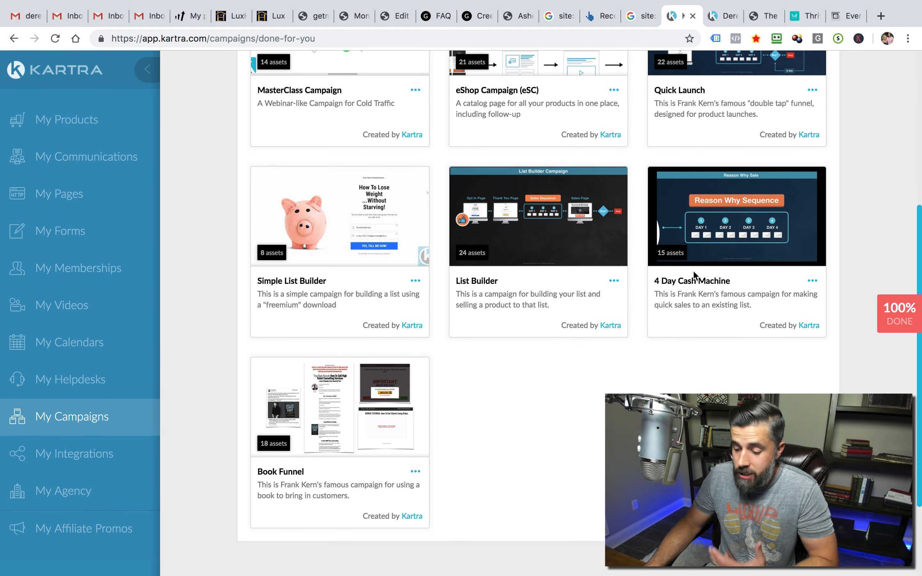
{"action": "scroll", "coordinate": [725, 297], "scroll_direction": "down", "scroll_amount": 1}
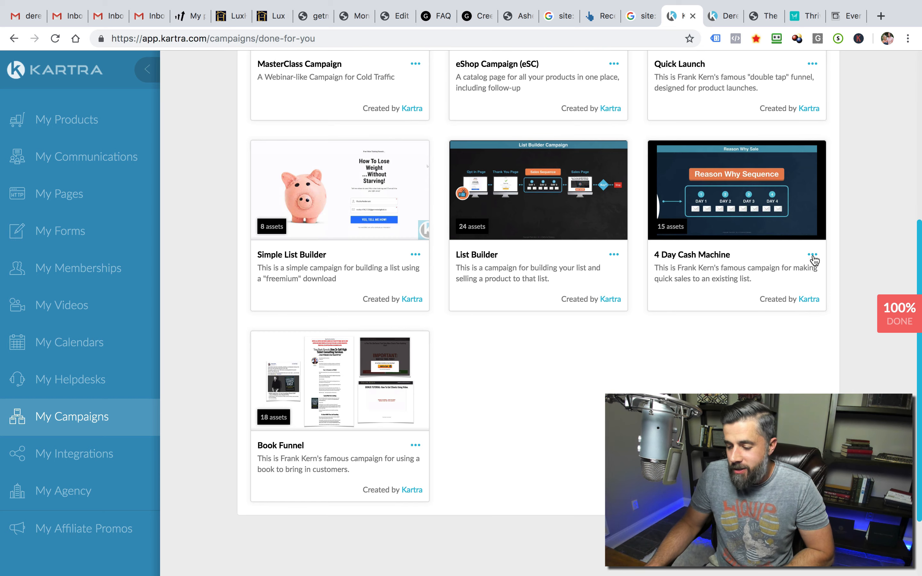
{"action": "left_click", "coordinate": [812, 255]}
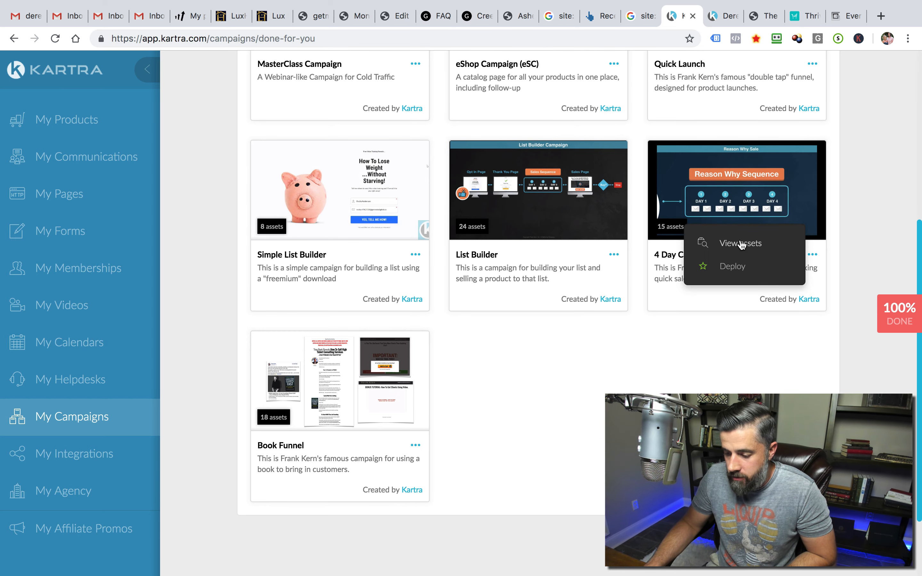
{"action": "left_click", "coordinate": [741, 243]}
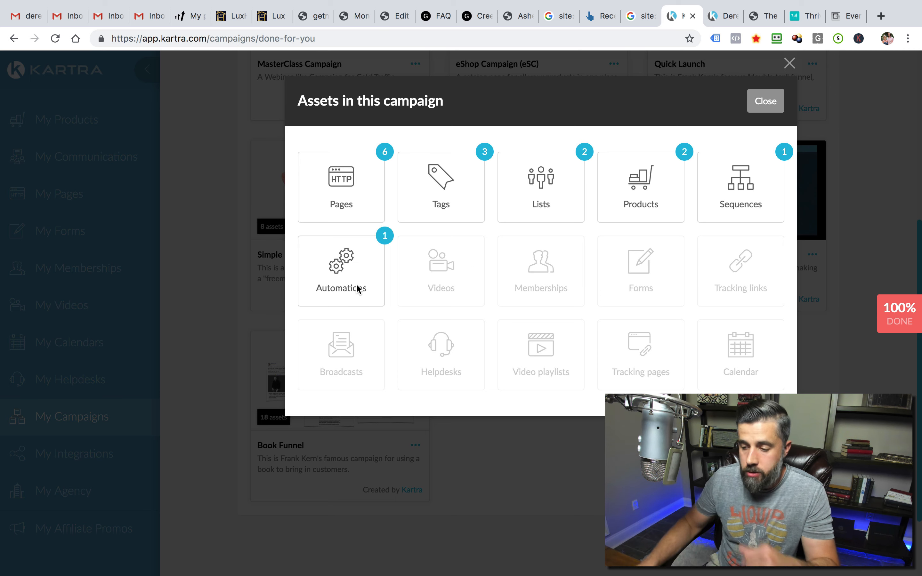
{"action": "left_click", "coordinate": [790, 63]}
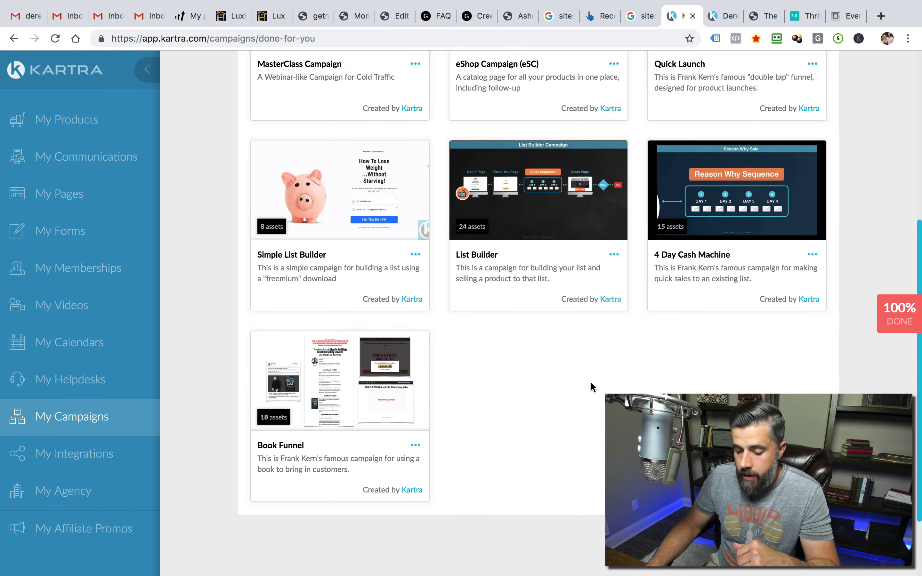
Start deploying the 4 Day Cash Machine campaign and activate its prefix field.
{"action": "scroll", "coordinate": [590, 381], "scroll_direction": "down", "scroll_amount": 1}
{"action": "scroll", "coordinate": [589, 381], "scroll_direction": "up", "scroll_amount": 5}
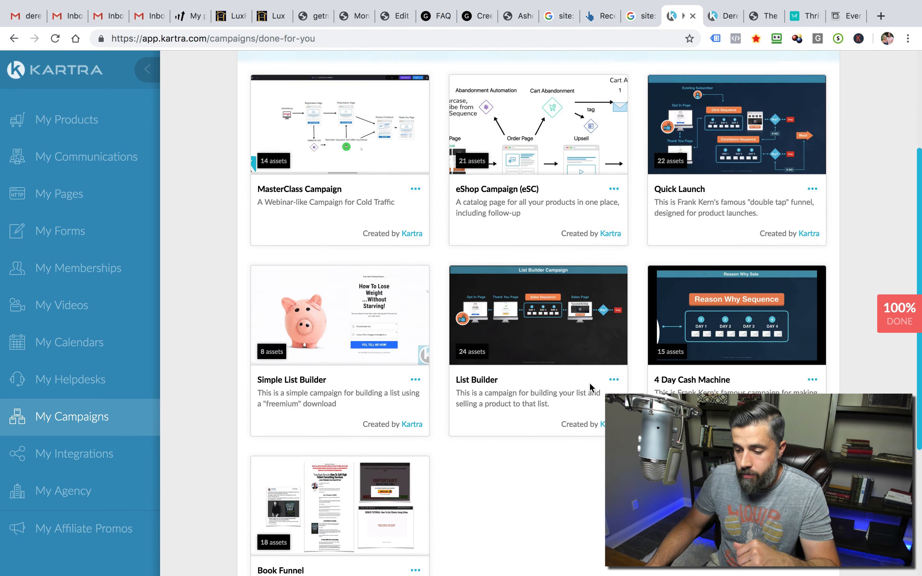
{"action": "scroll", "coordinate": [604, 361], "scroll_direction": "up", "scroll_amount": 3}
{"action": "scroll", "coordinate": [604, 365], "scroll_direction": "down", "scroll_amount": 7}
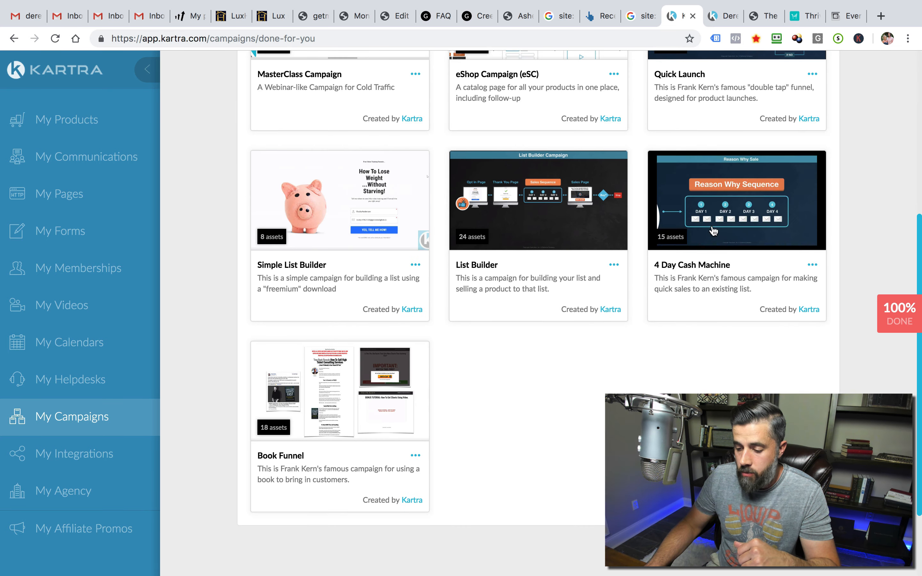
{"action": "left_click", "coordinate": [812, 265]}
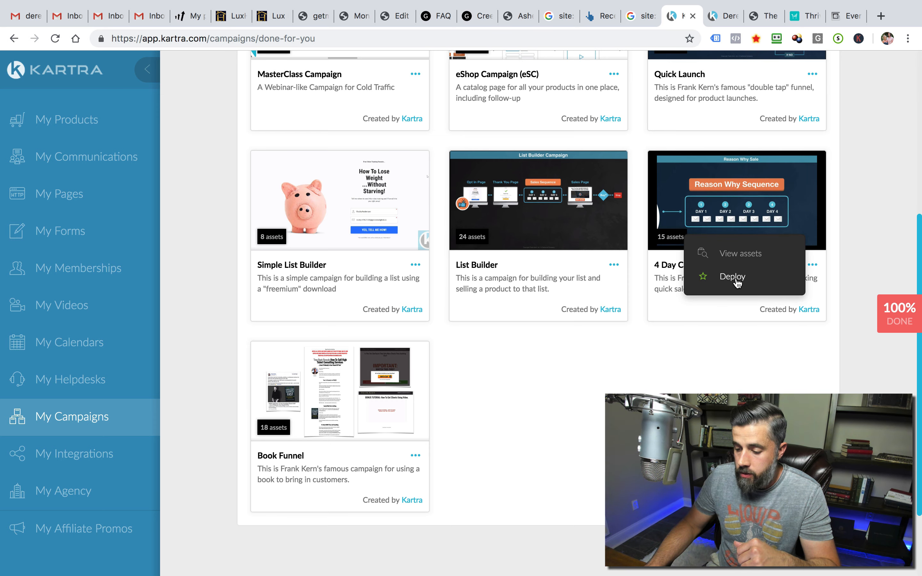
{"action": "left_click", "coordinate": [743, 280]}
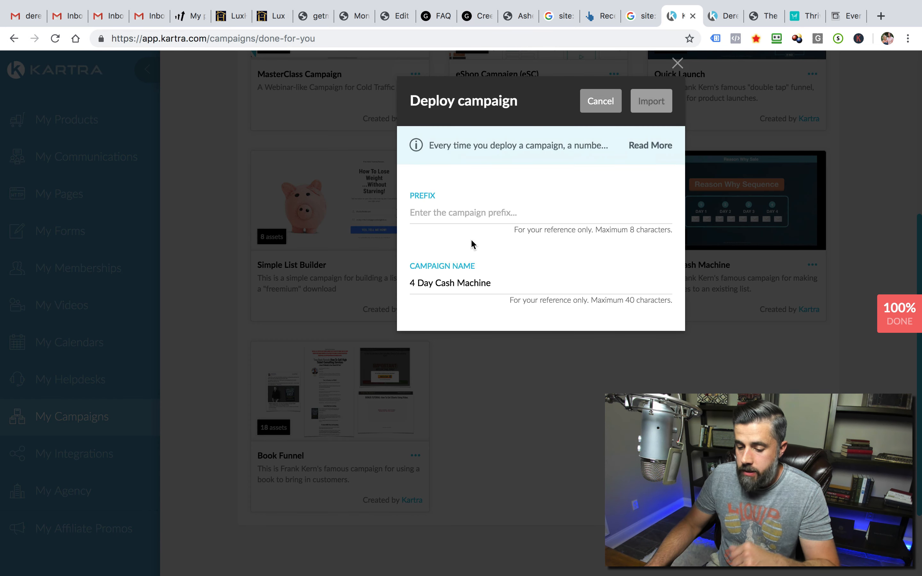
{"action": "left_click", "coordinate": [462, 211]}
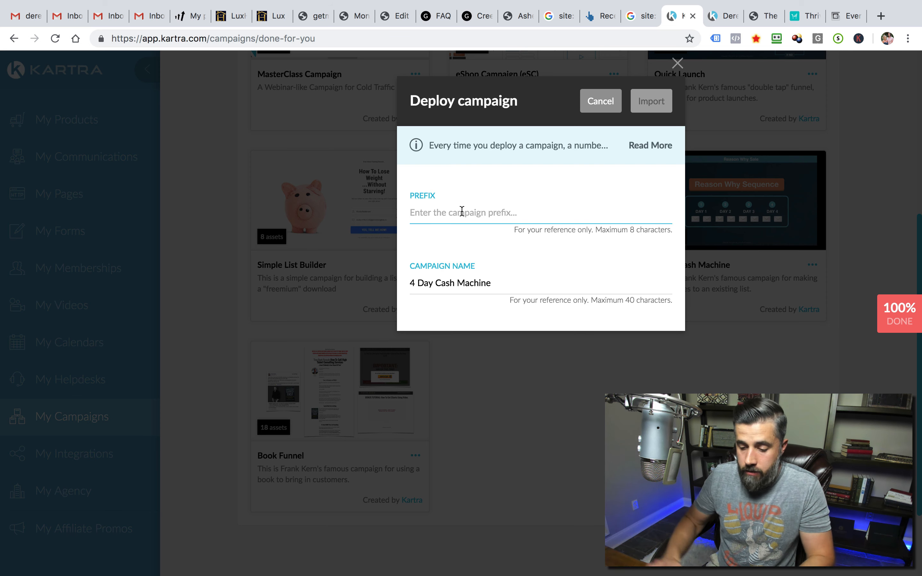
{"action": "type", "text": "Derek P"}
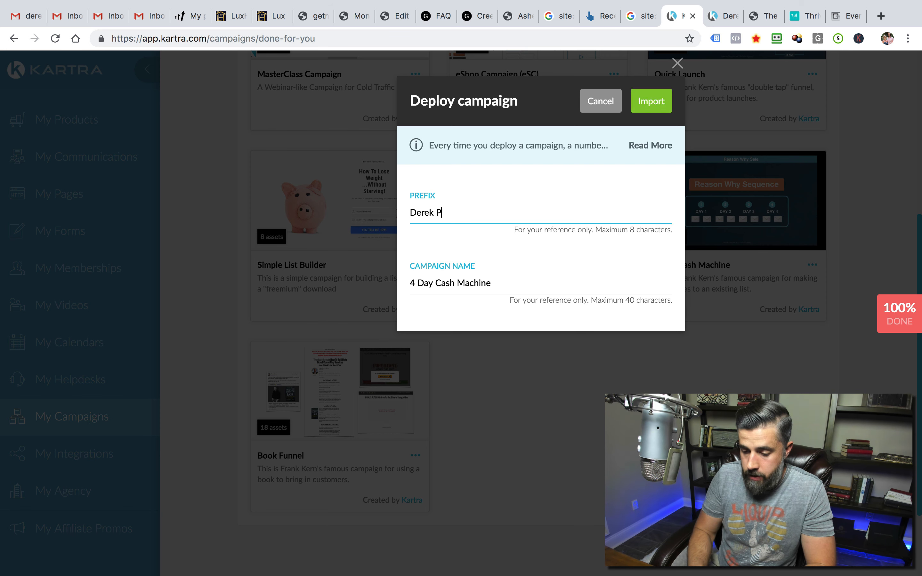
{"action": "type", "text": "i"}
{"action": "key", "text": "BackSpace"}
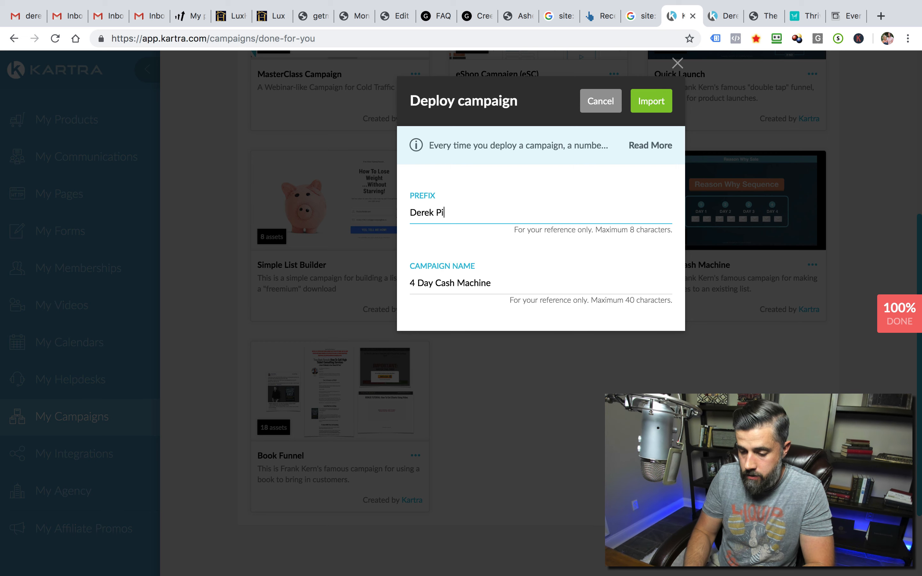
{"action": "key", "text": "BackSpace"}
{"action": "key", "text": "BackSpace"}
{"action": "key", "text": "BackSpace"}
{"action": "key", "text": "BackSpace"}
Set the campaign prefix to "DP 4 Day", import the campaign and close the deployment dialog.
{"action": "type", "text": "DP 4 Day"}
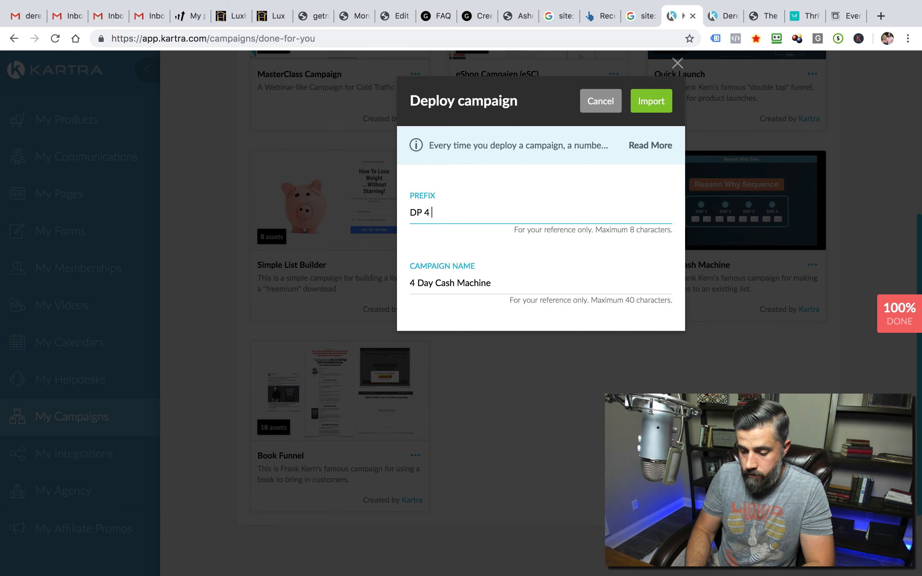
{"action": "left_click", "coordinate": [655, 103]}
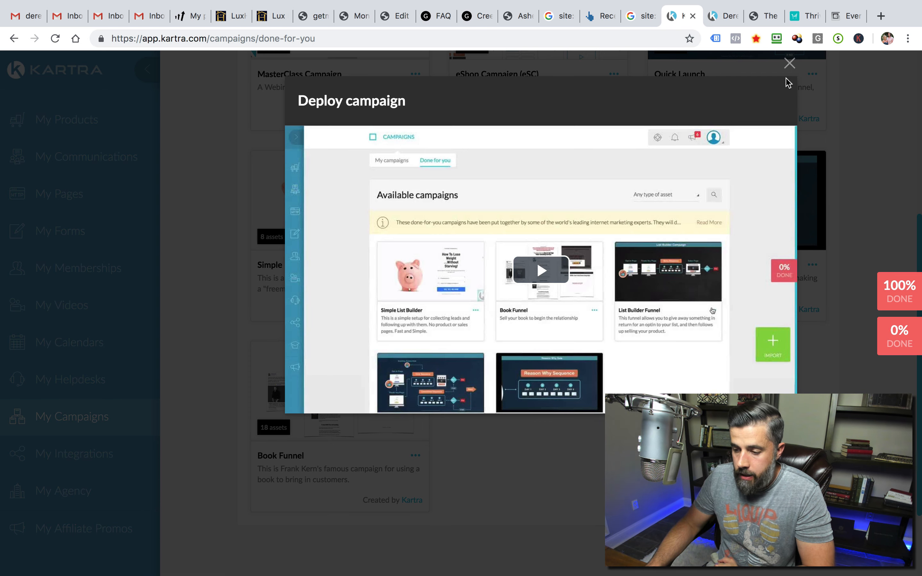
{"action": "left_click", "coordinate": [789, 63]}
Open the deployed DP 4 Day 4 Day Cash Machine campaign from My campaigns in the campaign editor, keeping its name, author and description.
{"action": "scroll", "coordinate": [438, 292], "scroll_direction": "up", "scroll_amount": 5}
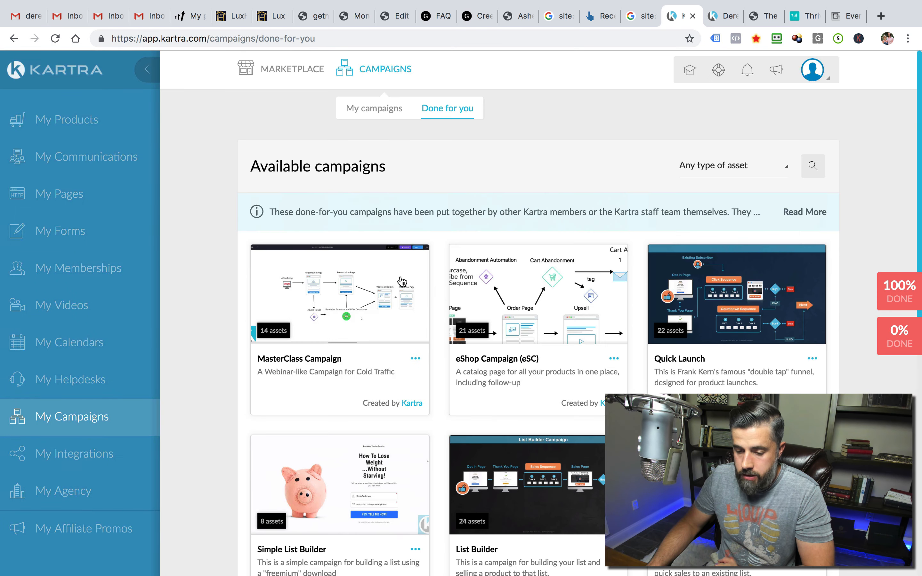
{"action": "left_click", "coordinate": [375, 108]}
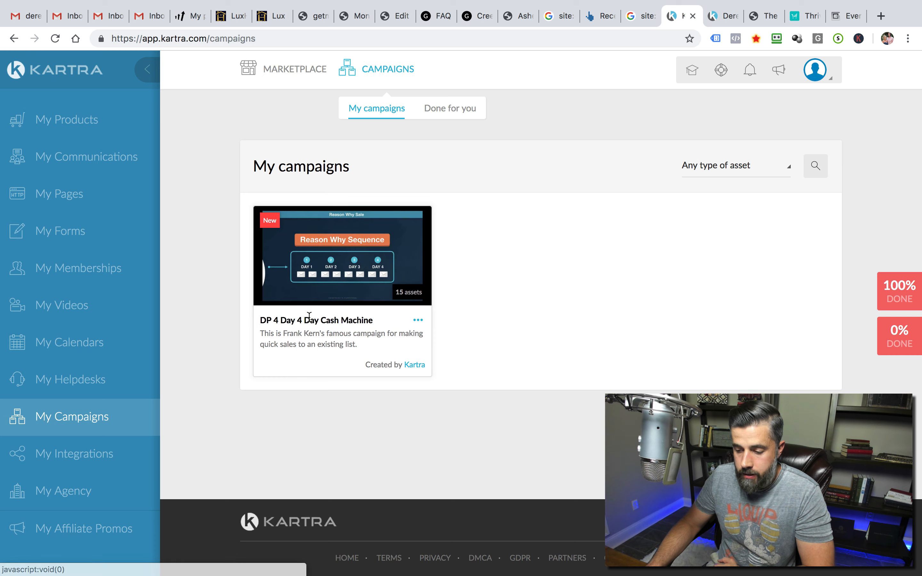
{"action": "left_click", "coordinate": [419, 321]}
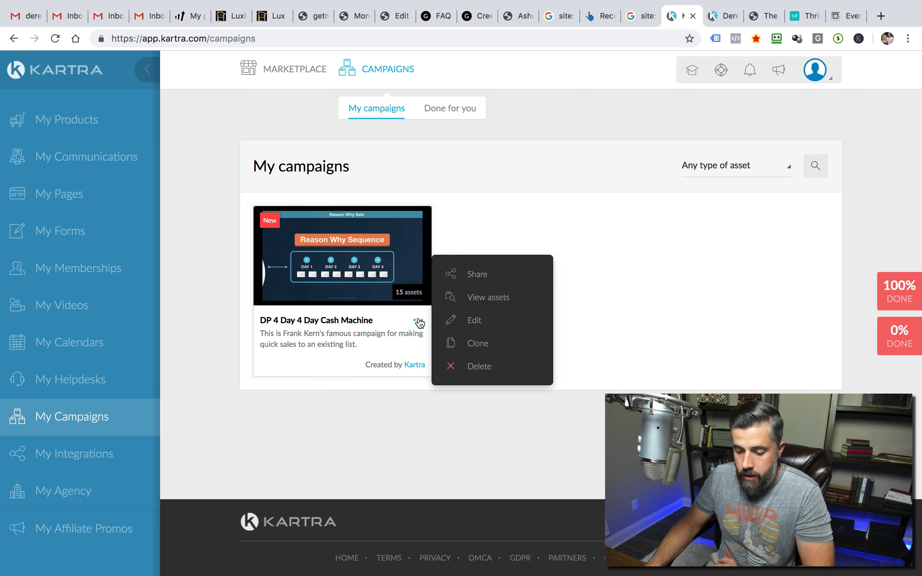
{"action": "left_click", "coordinate": [476, 320]}
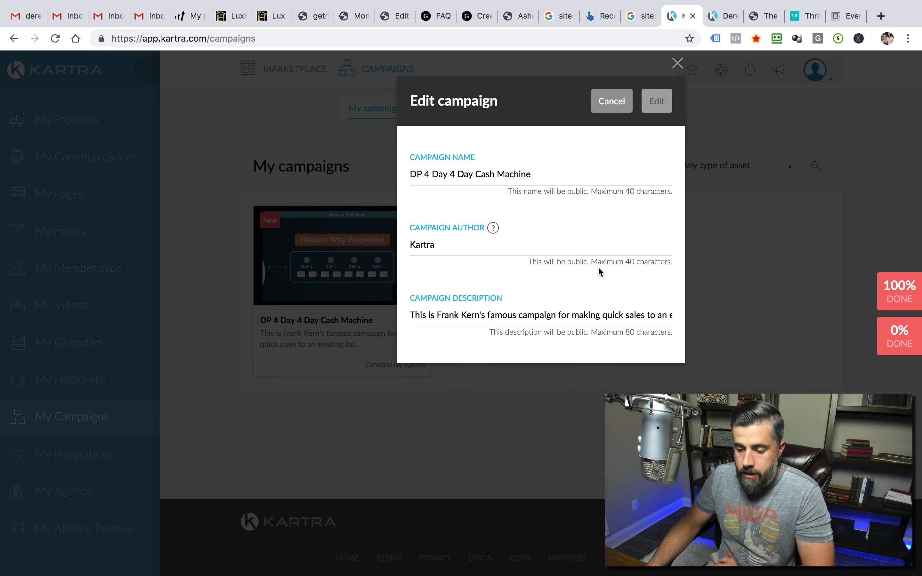
{"action": "left_click", "coordinate": [655, 106]}
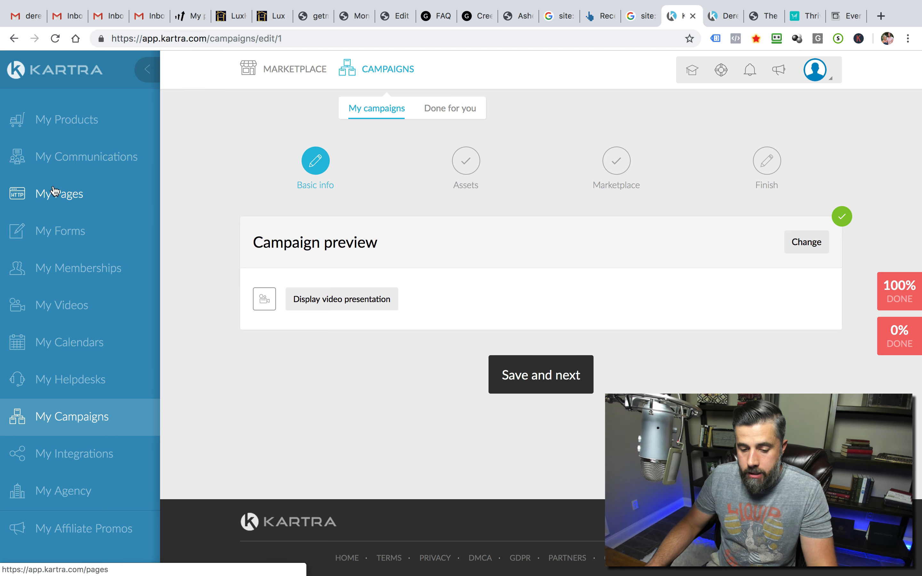
Open My Pages and look over the 4 Day Cash Machine pages imported with the campaign.
{"action": "left_click", "coordinate": [45, 195]}
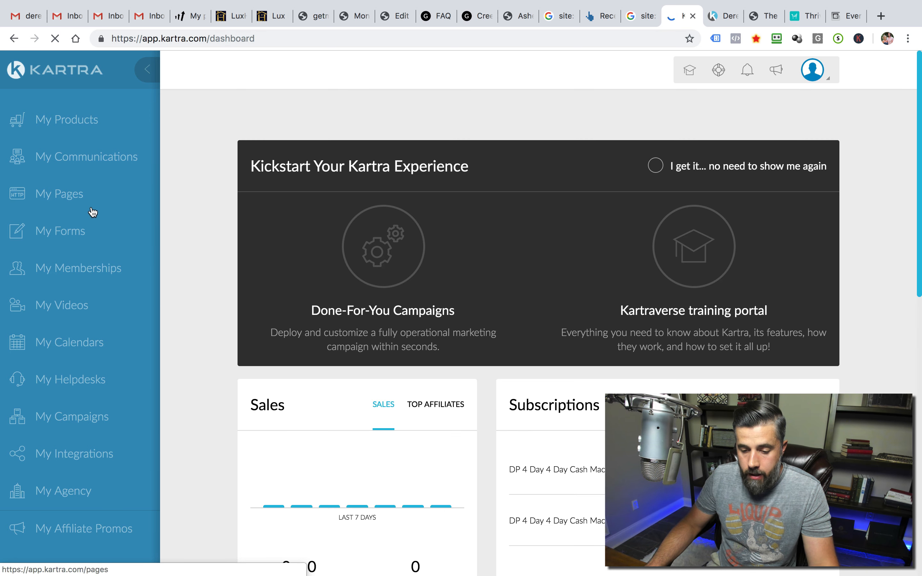
{"action": "left_click", "coordinate": [45, 200]}
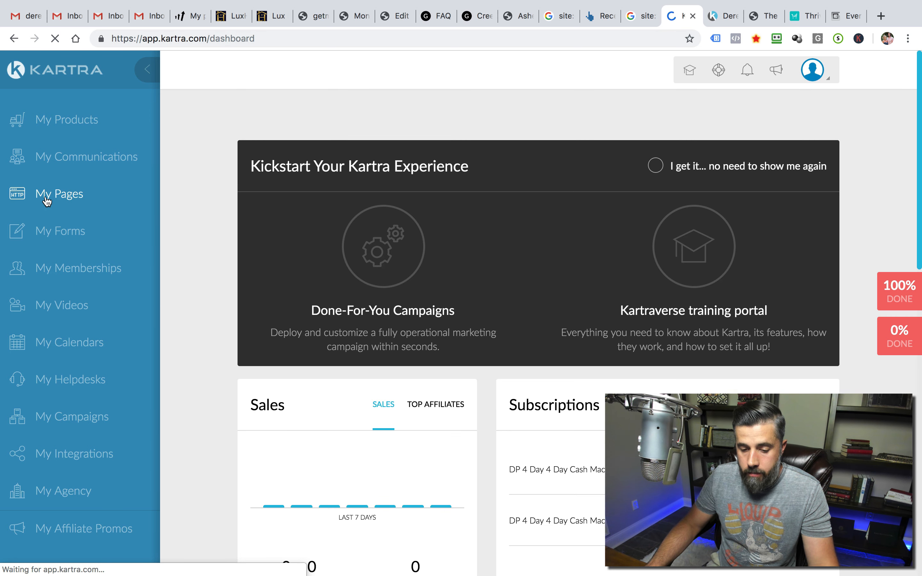
{"action": "scroll", "coordinate": [647, 186], "scroll_direction": "down", "scroll_amount": 4}
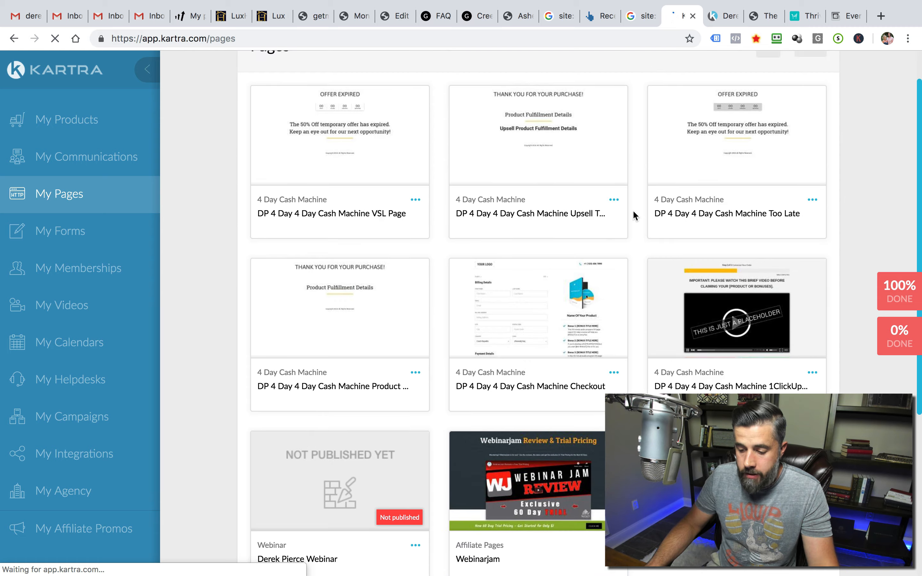
{"action": "scroll", "coordinate": [539, 299], "scroll_direction": "up", "scroll_amount": 4}
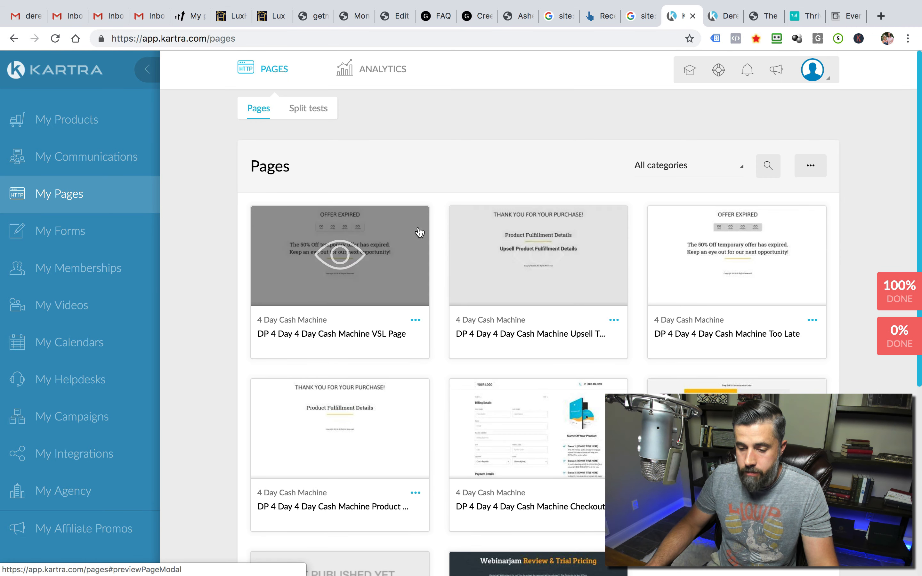
{"action": "scroll", "coordinate": [422, 182], "scroll_direction": "down", "scroll_amount": 5}
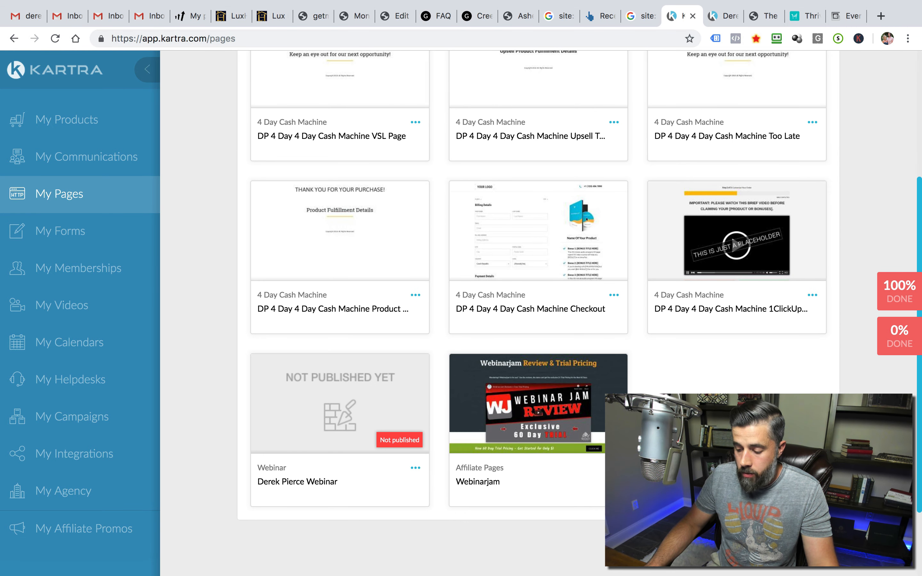
Start a new page from the "30 Days to 10$k" squeeze page template and launch the builder.
{"action": "left_click", "coordinate": [884, 542]}
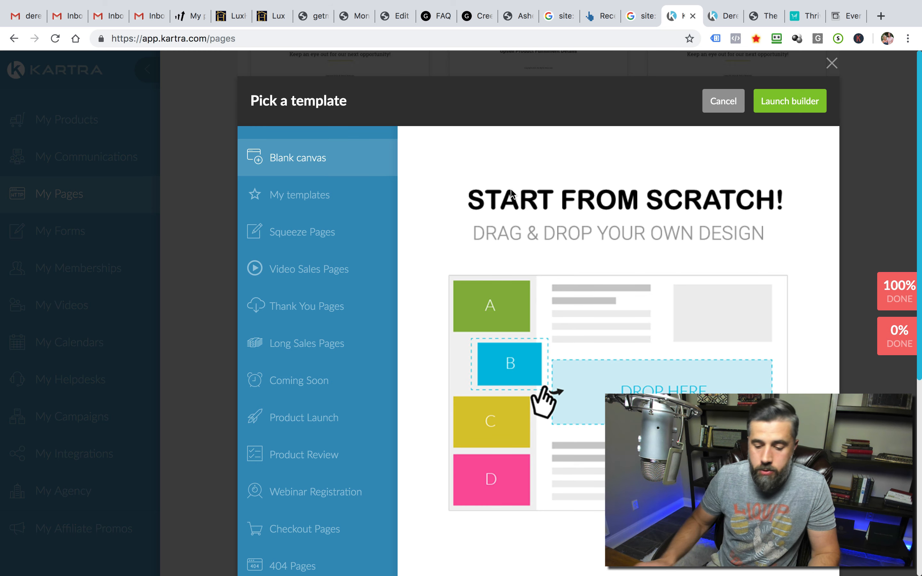
{"action": "scroll", "coordinate": [374, 222], "scroll_direction": "down", "scroll_amount": 1}
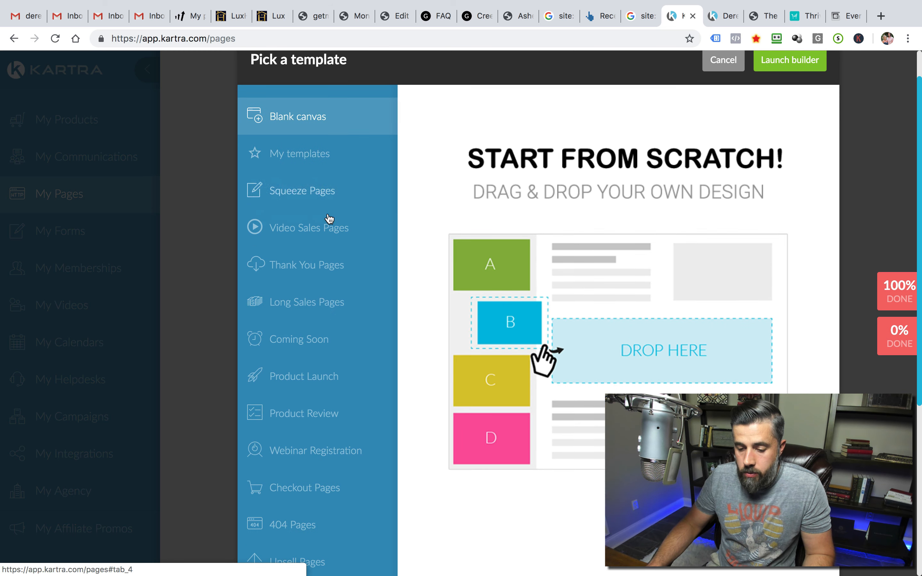
{"action": "left_click", "coordinate": [300, 183]}
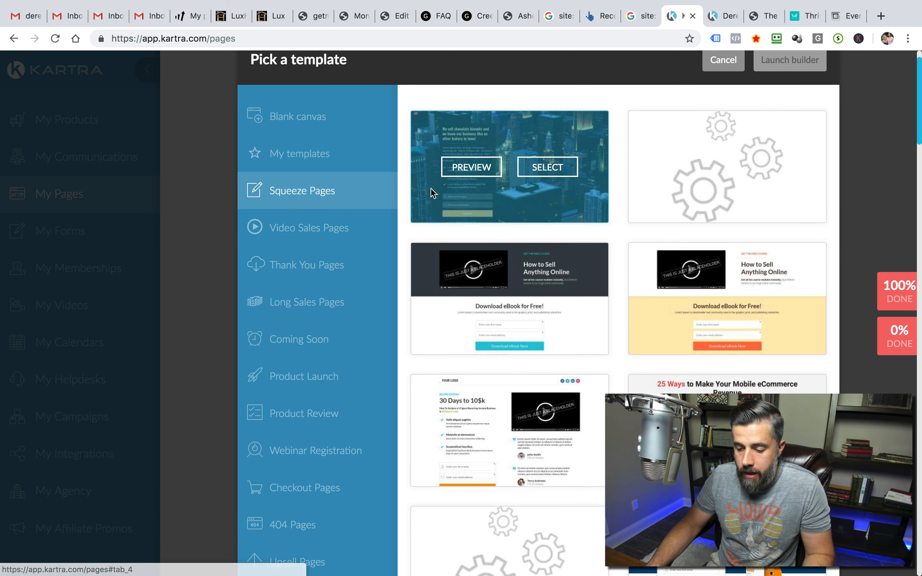
{"action": "scroll", "coordinate": [434, 190], "scroll_direction": "down", "scroll_amount": 3}
{"action": "scroll", "coordinate": [579, 190], "scroll_direction": "down", "scroll_amount": 3}
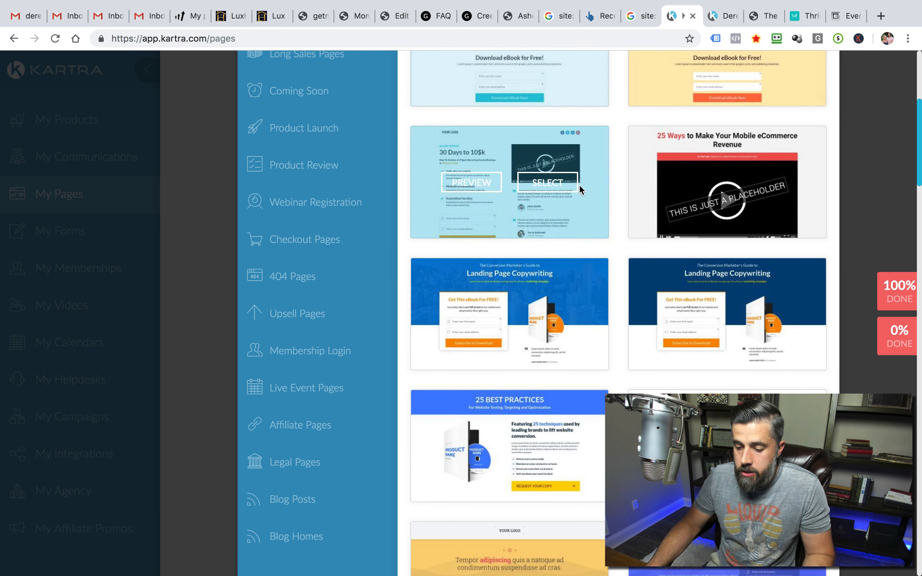
{"action": "left_click", "coordinate": [546, 183]}
{"action": "scroll", "coordinate": [571, 219], "scroll_direction": "up", "scroll_amount": 8}
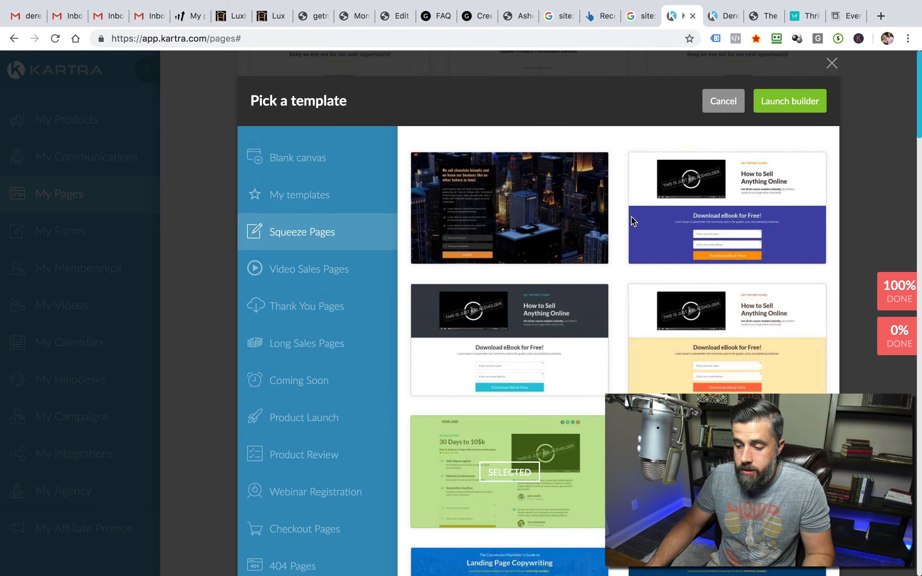
{"action": "left_click", "coordinate": [783, 102]}
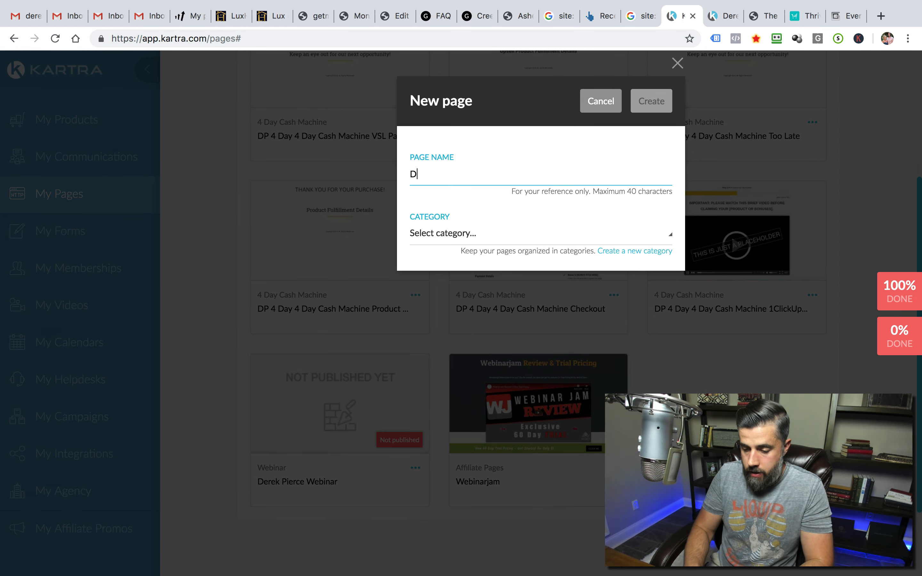
Name the new page "DP Test", assign it to the Webinar category and create it.
{"action": "type", "text": "DP Test"}
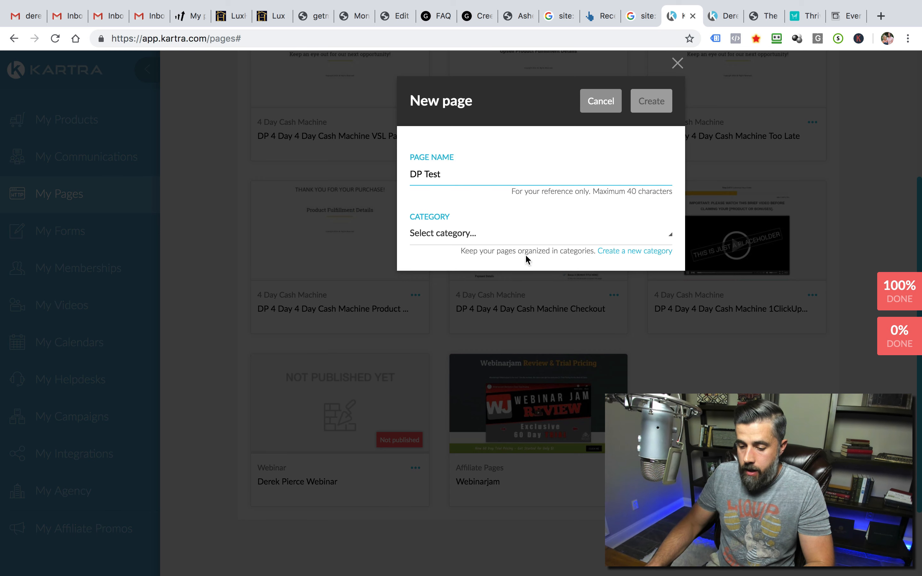
{"action": "left_click", "coordinate": [523, 237]}
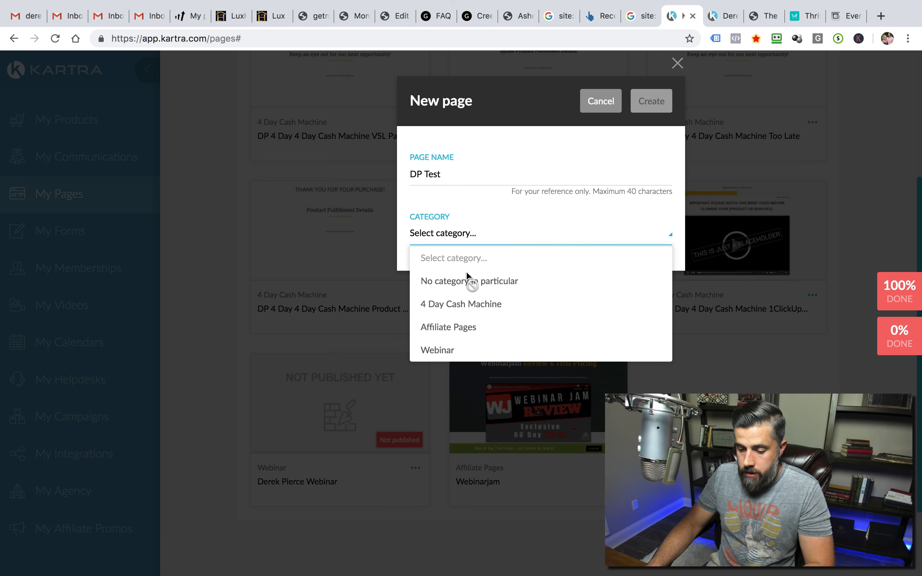
{"action": "left_click", "coordinate": [454, 351]}
{"action": "left_click", "coordinate": [633, 110]}
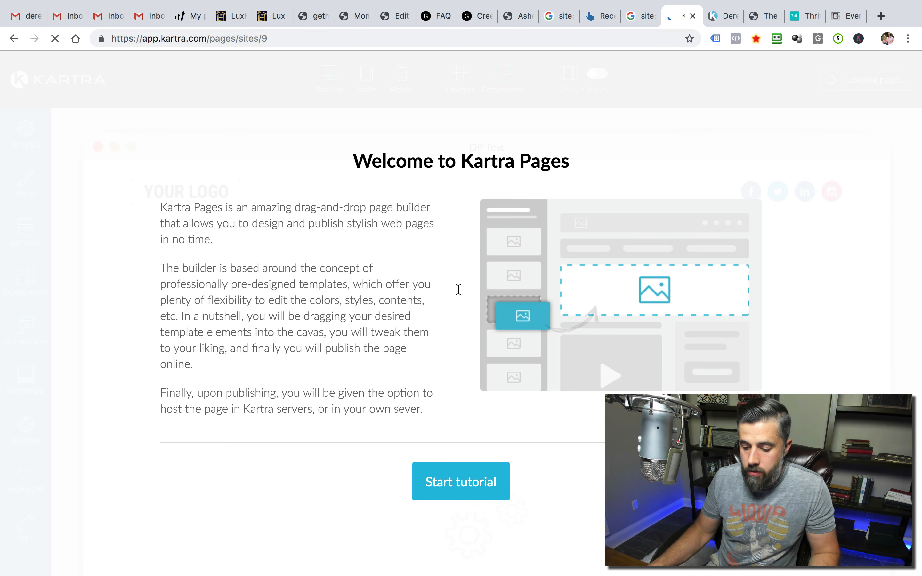
Go through the Kartra Pages tutorial to its end, set it not to show again and finish it.
{"action": "left_click", "coordinate": [461, 481]}
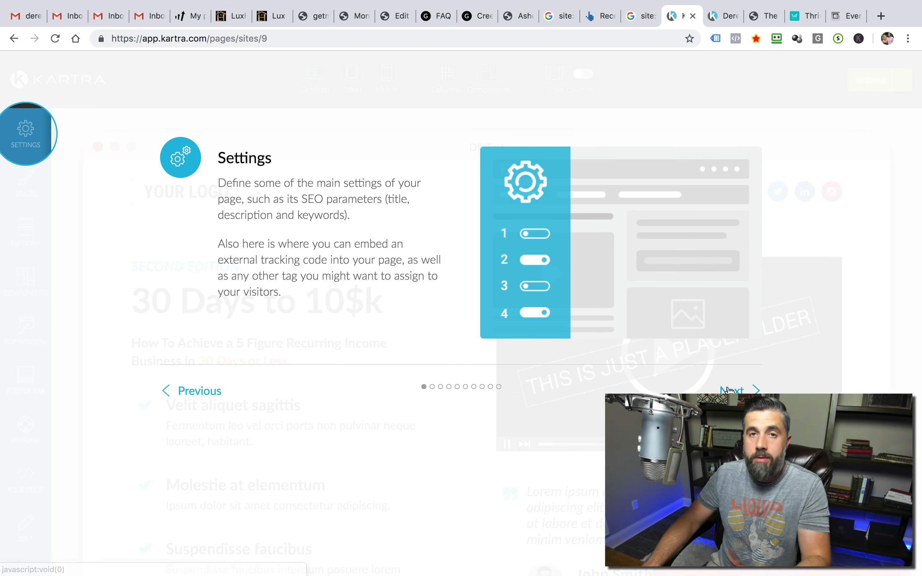
{"action": "left_click", "coordinate": [728, 391]}
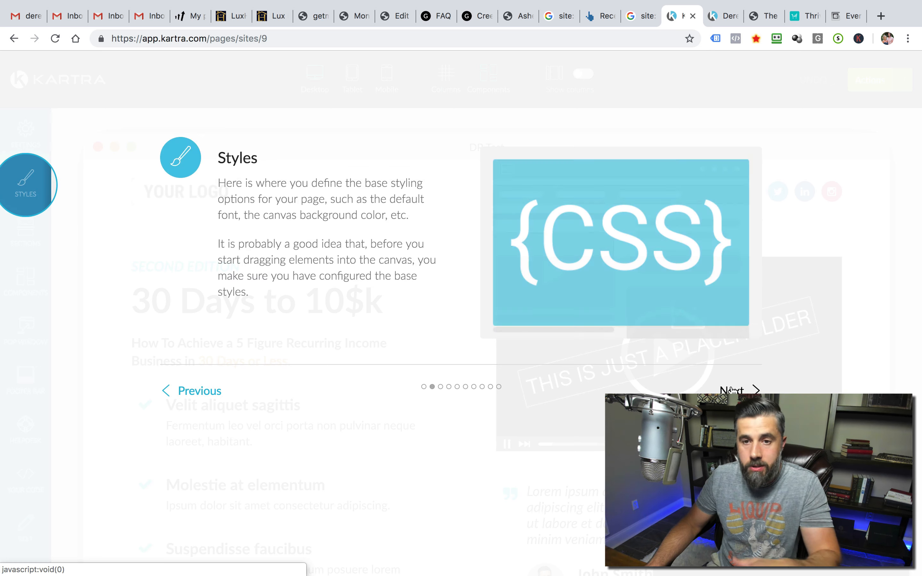
{"action": "left_click", "coordinate": [734, 389]}
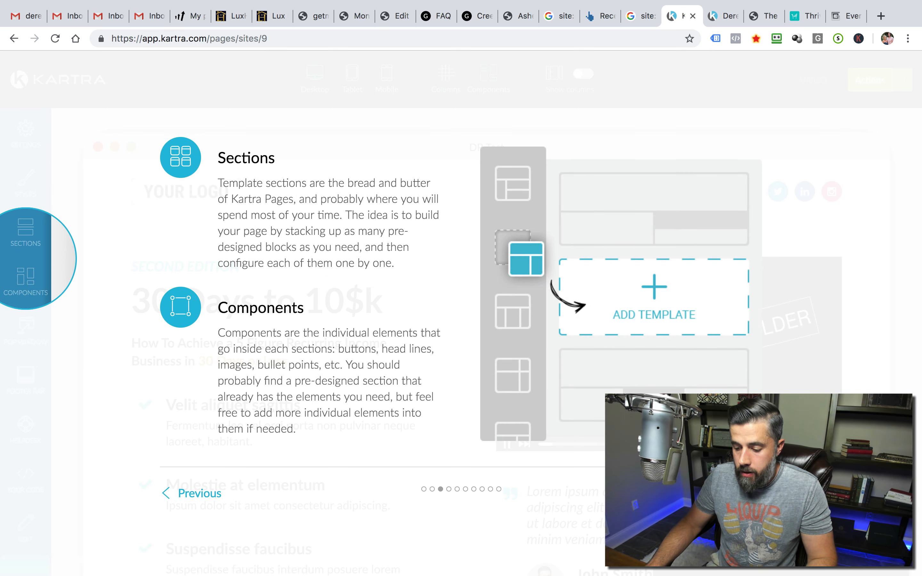
{"action": "left_click", "coordinate": [734, 493]}
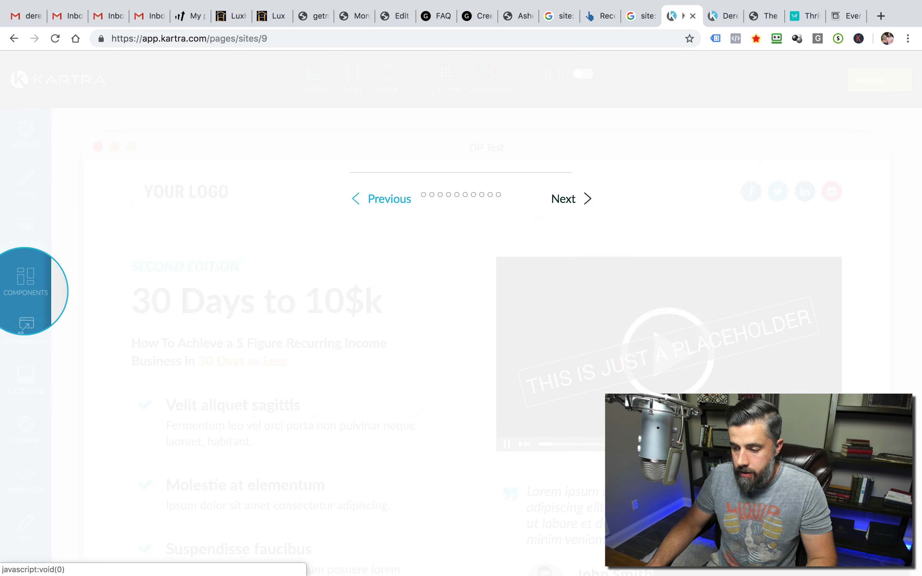
{"action": "left_click", "coordinate": [733, 478]}
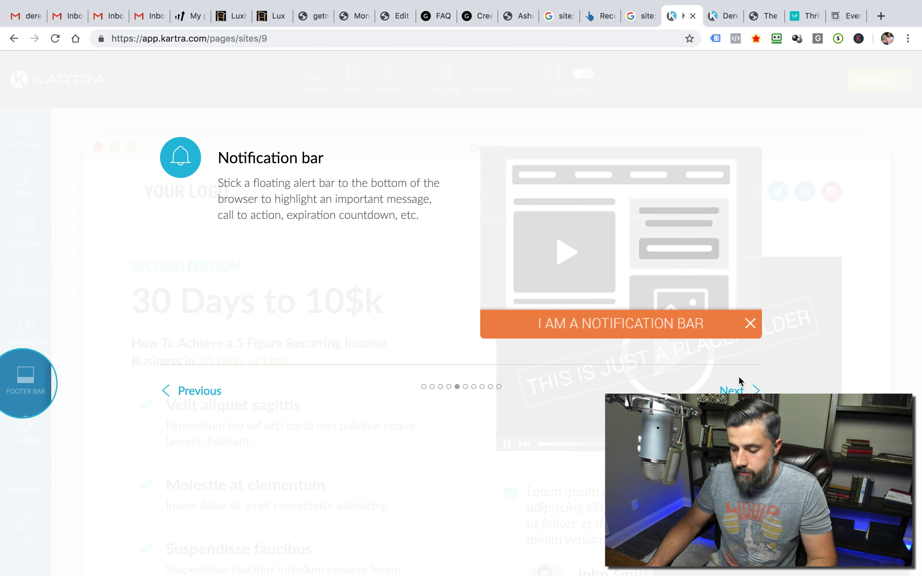
{"action": "left_click", "coordinate": [733, 389]}
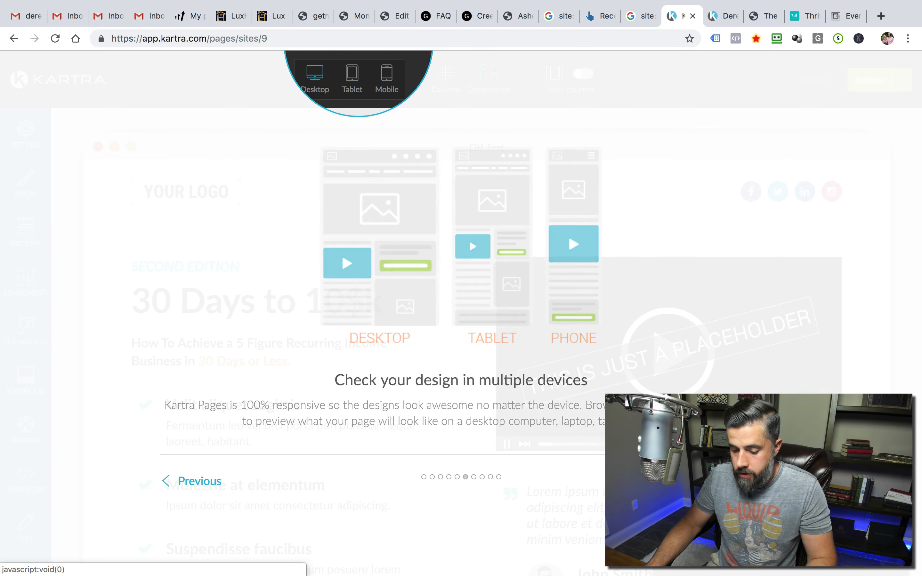
{"action": "left_click", "coordinate": [733, 481]}
{"action": "left_click", "coordinate": [733, 507]}
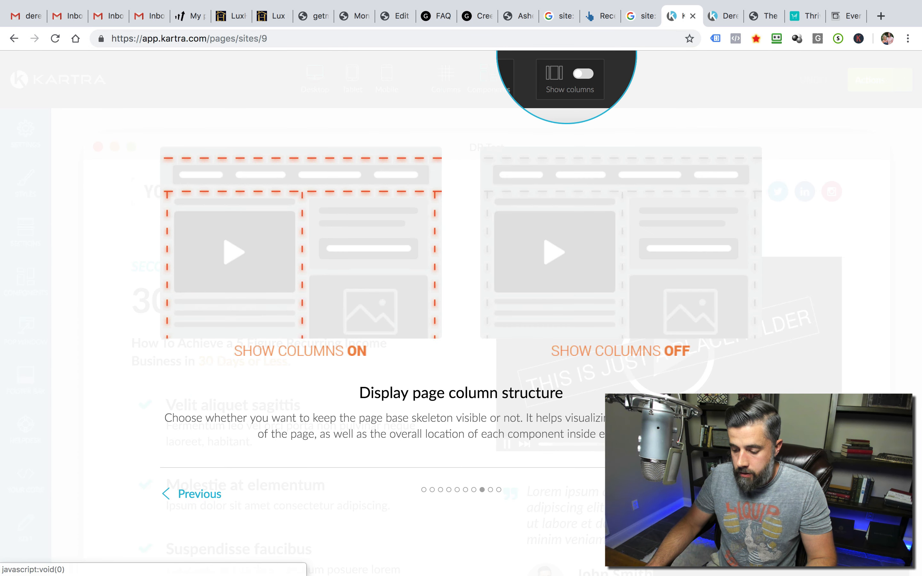
{"action": "left_click", "coordinate": [733, 494]}
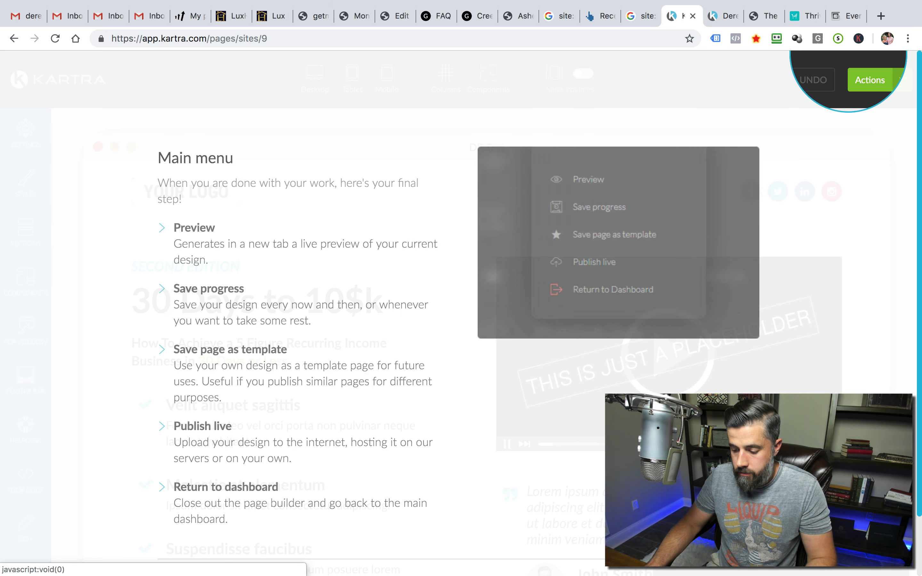
{"action": "left_click", "coordinate": [734, 518]}
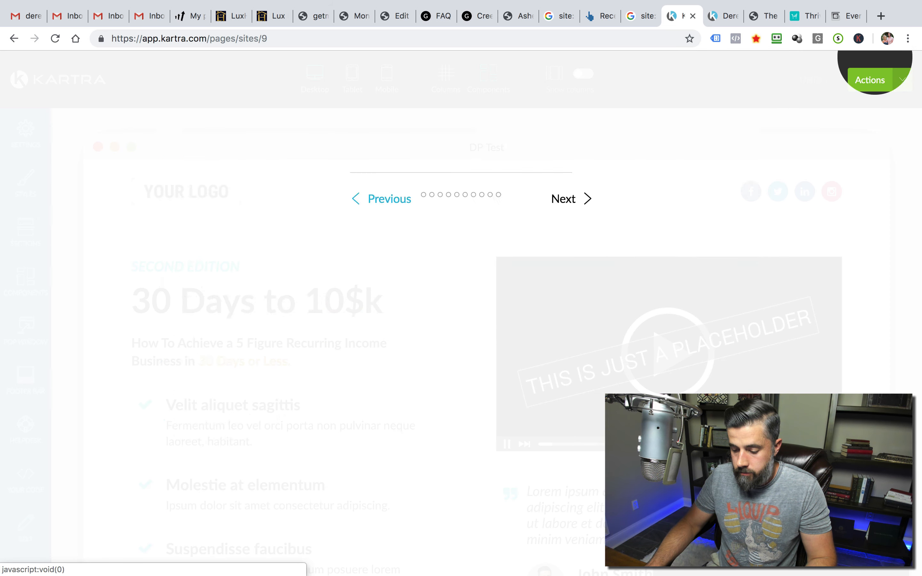
{"action": "left_click", "coordinate": [733, 518]}
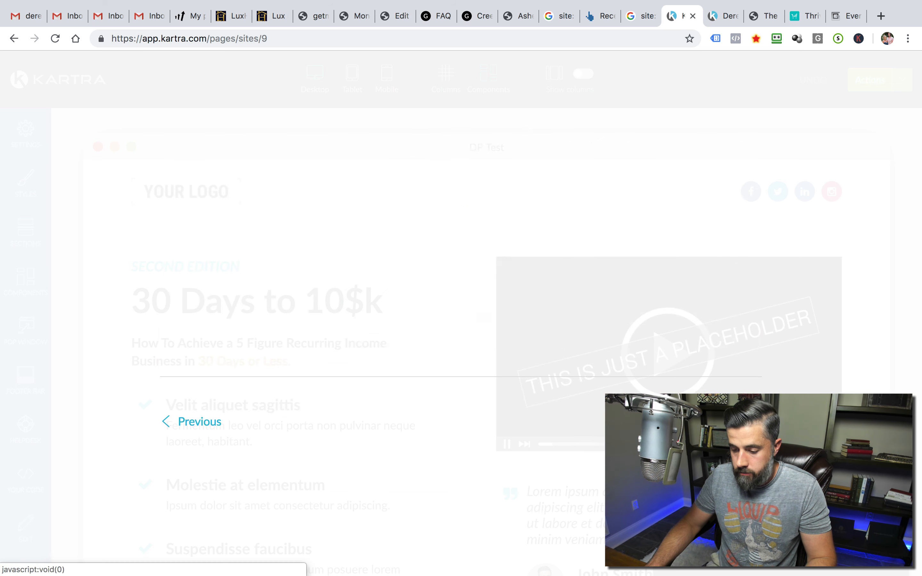
{"action": "left_click", "coordinate": [529, 416]}
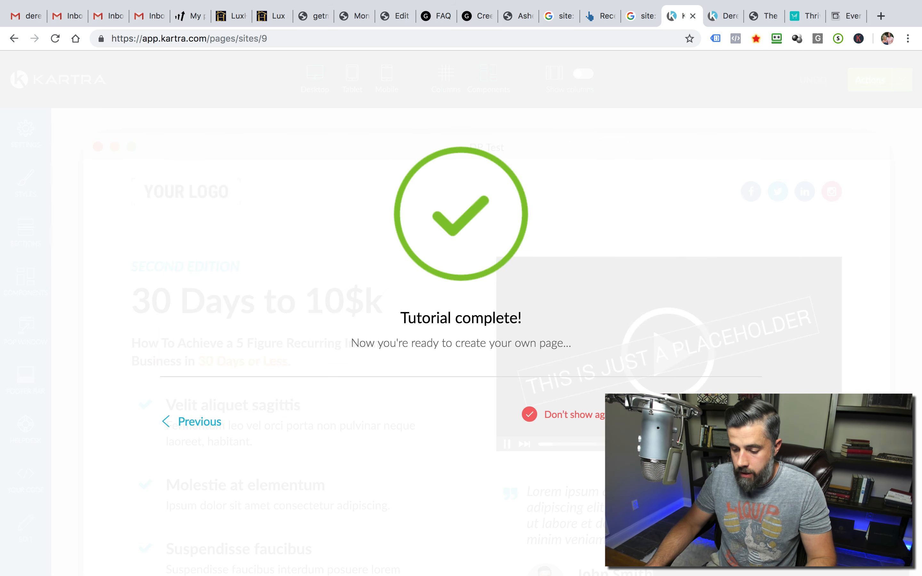
{"action": "left_click", "coordinate": [723, 422]}
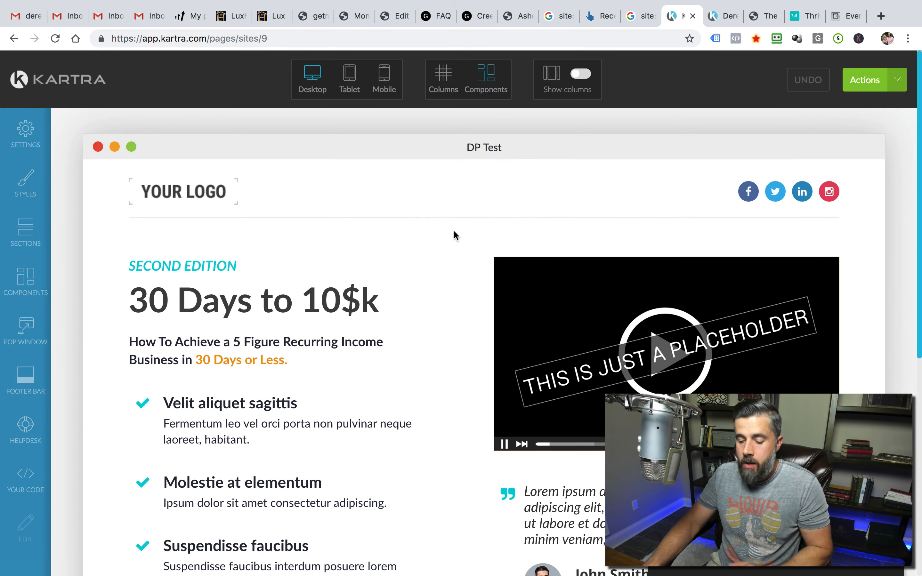
Examine the style, image and link settings of the page's logo and close its configuration without changes.
{"action": "scroll", "coordinate": [389, 249], "scroll_direction": "down", "scroll_amount": 5}
{"action": "scroll", "coordinate": [389, 246], "scroll_direction": "up", "scroll_amount": 5}
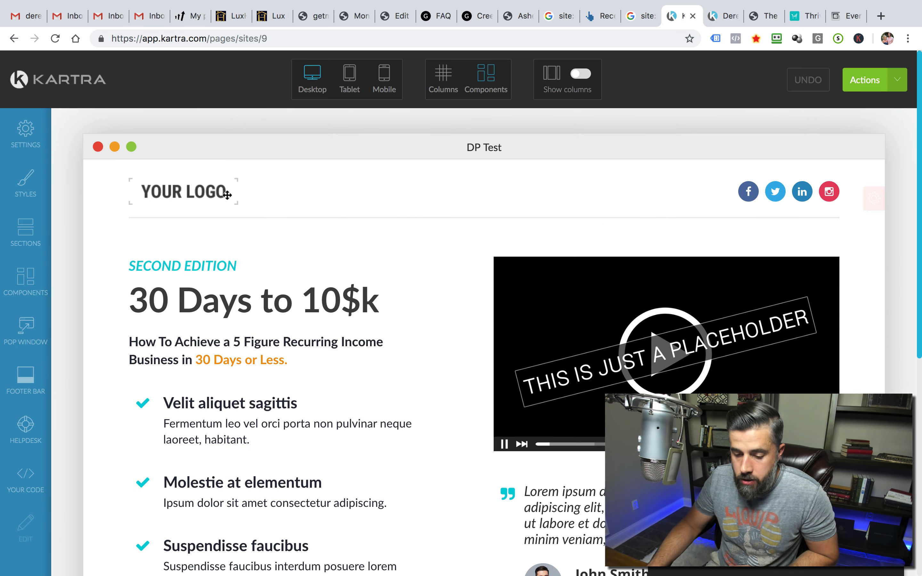
{"action": "mouse_move", "coordinate": [193, 192]}
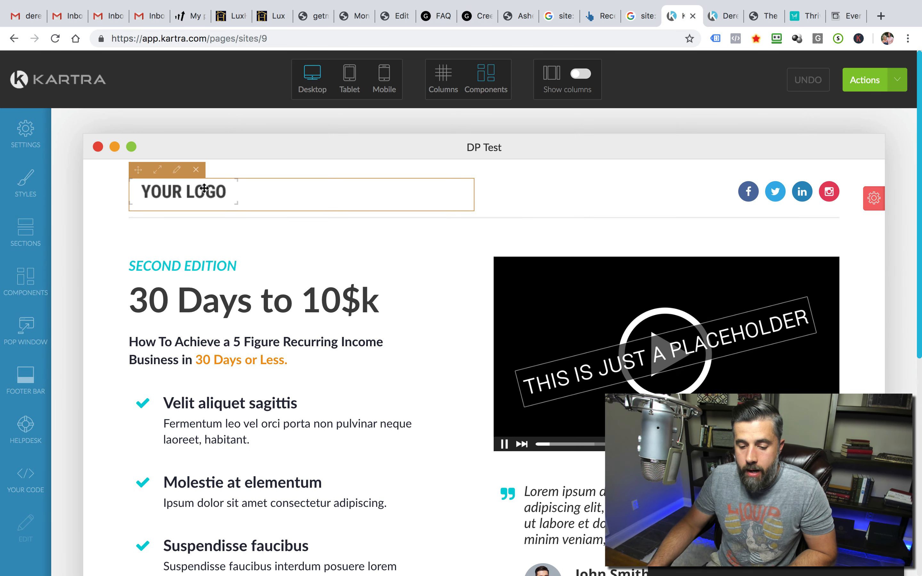
{"action": "left_click", "coordinate": [178, 170]}
{"action": "left_click", "coordinate": [154, 174]}
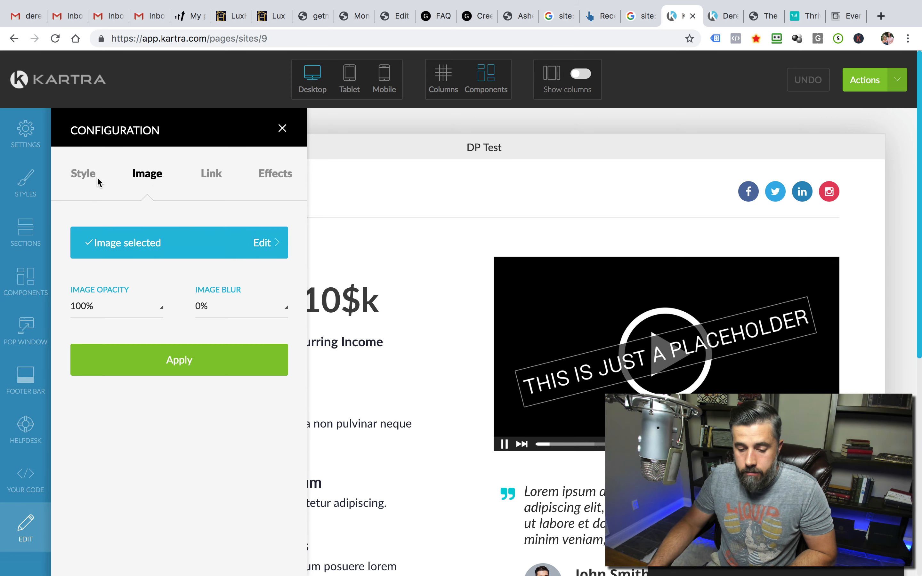
{"action": "left_click", "coordinate": [84, 174]}
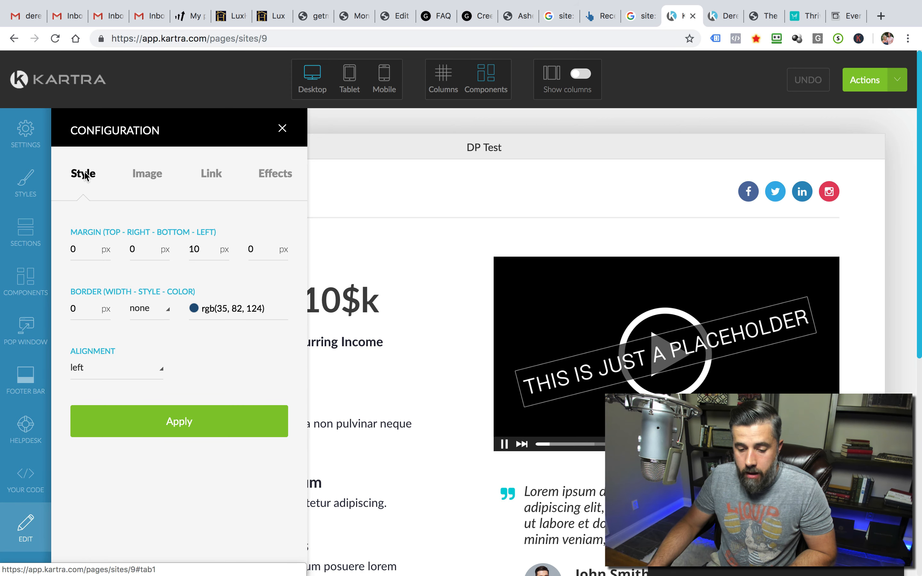
{"action": "left_click", "coordinate": [158, 177]}
{"action": "left_click", "coordinate": [210, 176]}
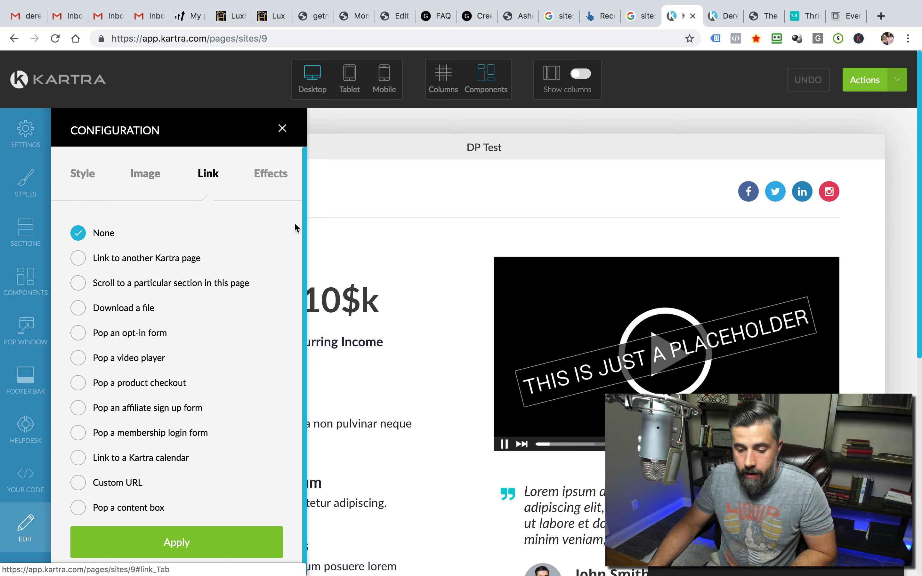
{"action": "left_click", "coordinate": [282, 128]}
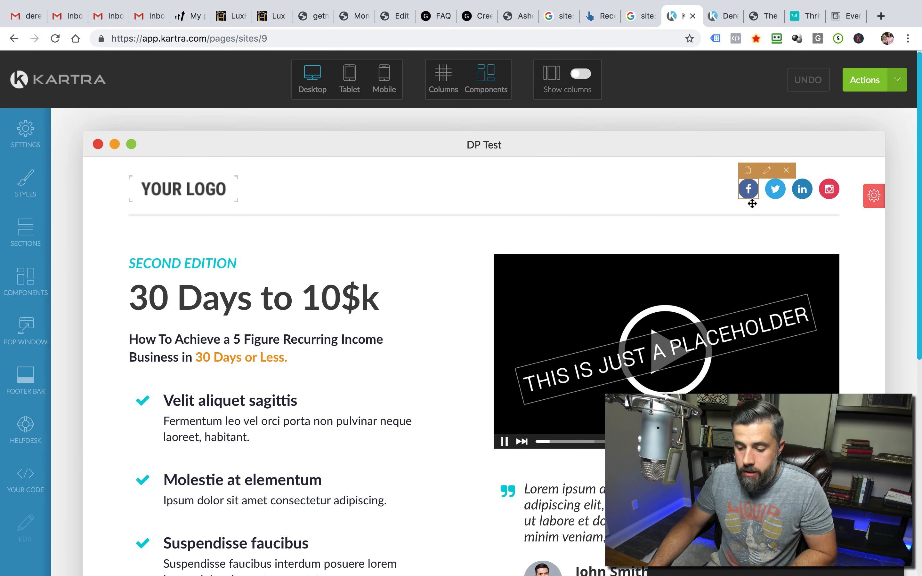
{"action": "scroll", "coordinate": [659, 233], "scroll_direction": "down", "scroll_amount": 3}
{"action": "scroll", "coordinate": [659, 233], "scroll_direction": "up", "scroll_amount": 2}
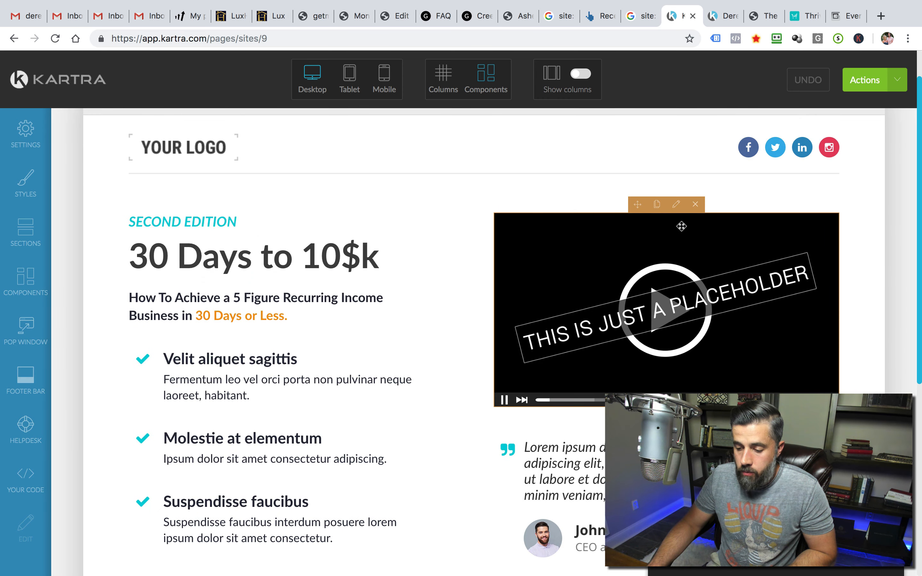
{"action": "scroll", "coordinate": [585, 285], "scroll_direction": "down", "scroll_amount": 1}
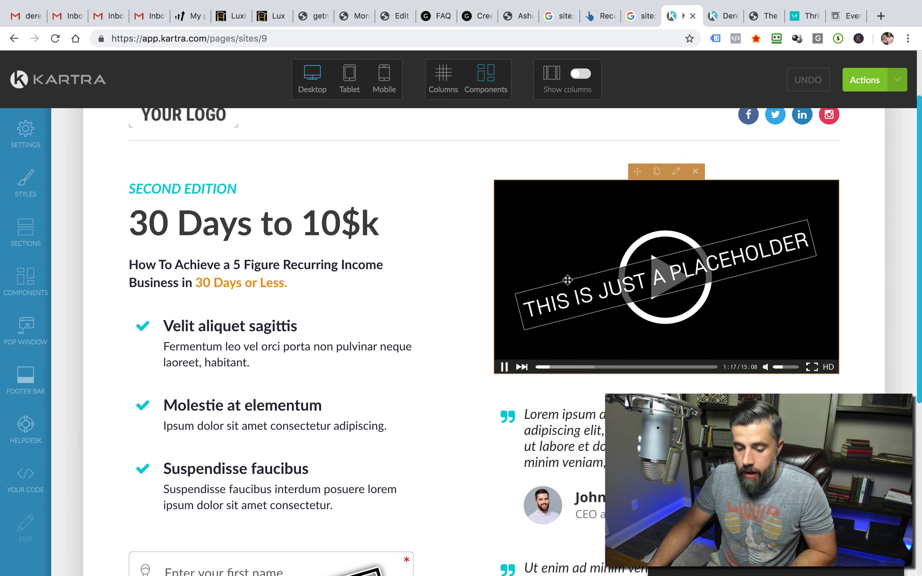
{"action": "scroll", "coordinate": [393, 328], "scroll_direction": "up", "scroll_amount": 3}
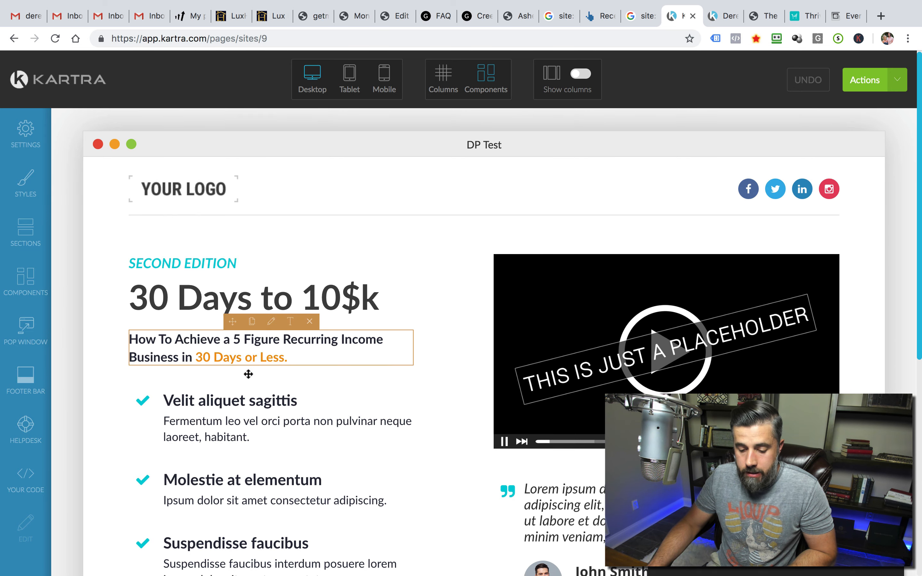
Delete the placeholder sign-up form below the page's checklist.
{"action": "scroll", "coordinate": [248, 374], "scroll_direction": "down", "scroll_amount": 5}
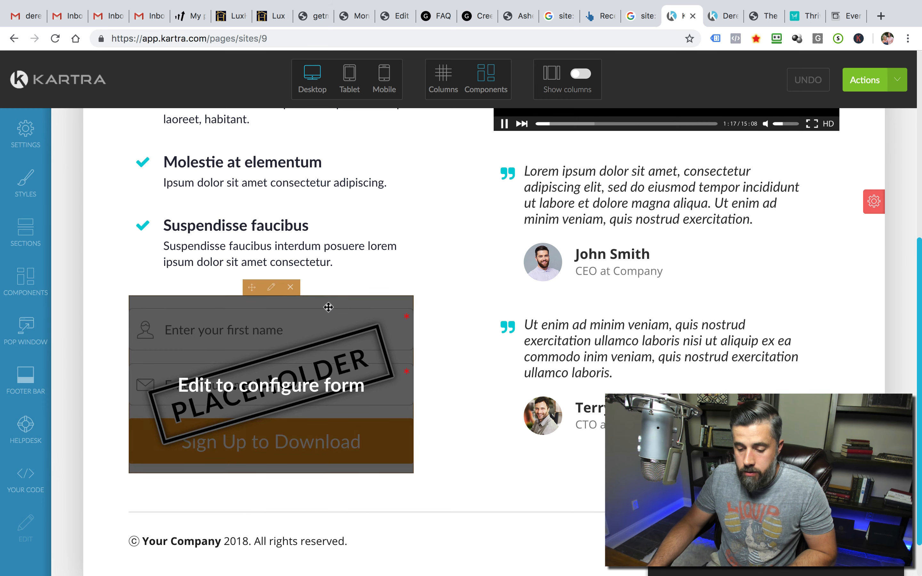
{"action": "left_click", "coordinate": [292, 289]}
{"action": "scroll", "coordinate": [397, 350], "scroll_direction": "up", "scroll_amount": 5}
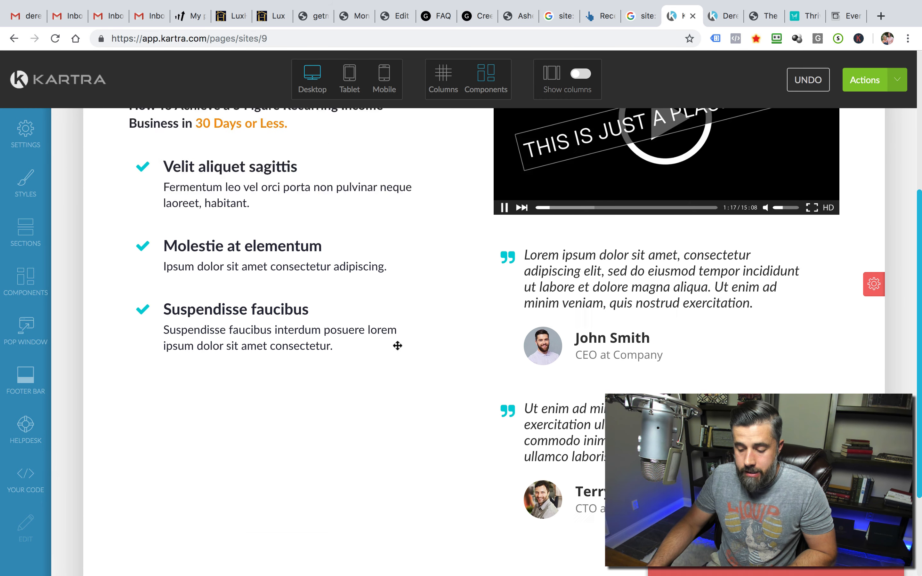
Look through the component block templates, including the Buttons category, and close the list.
{"action": "left_click", "coordinate": [30, 286]}
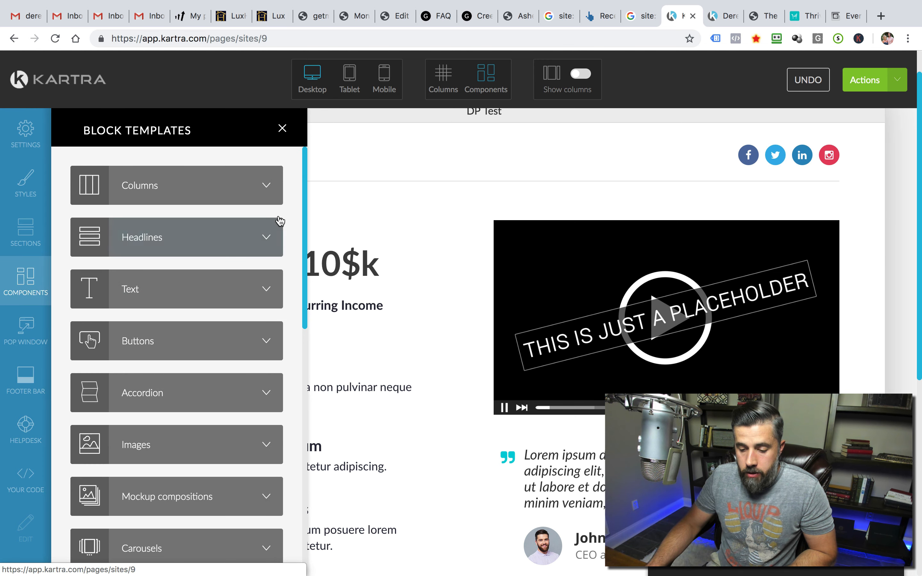
{"action": "scroll", "coordinate": [262, 230], "scroll_direction": "down", "scroll_amount": 1}
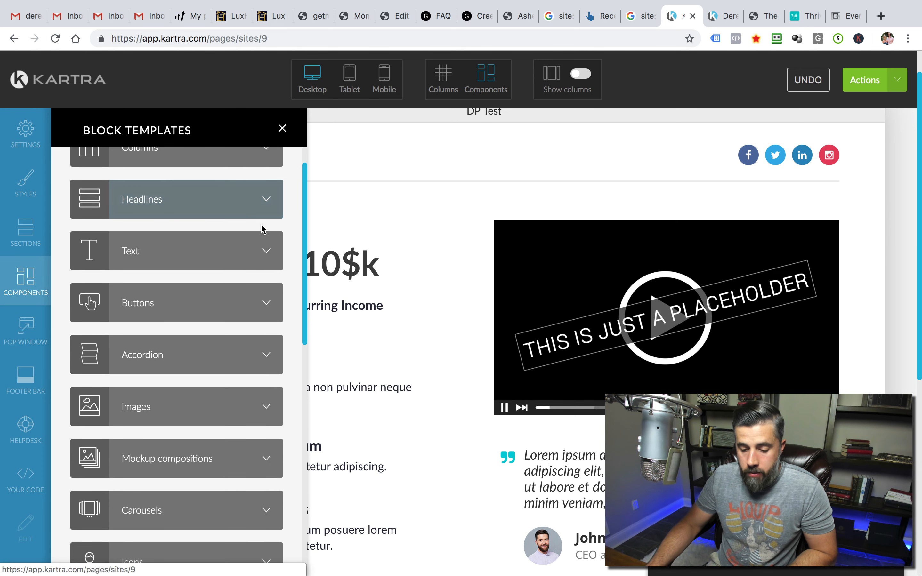
{"action": "left_click_drag", "start_coordinate": [249, 319], "coordinate": [467, 276]}
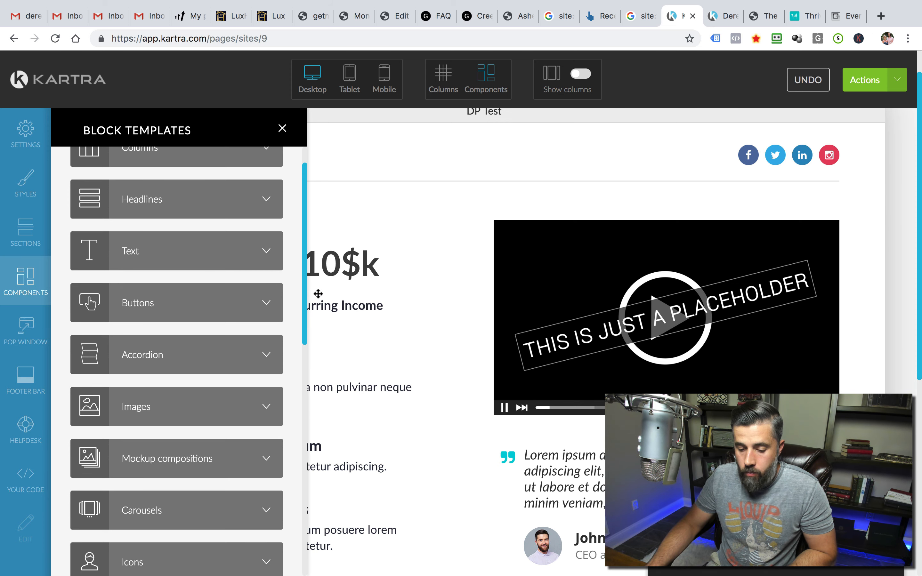
{"action": "scroll", "coordinate": [318, 293], "scroll_direction": "down", "scroll_amount": 2}
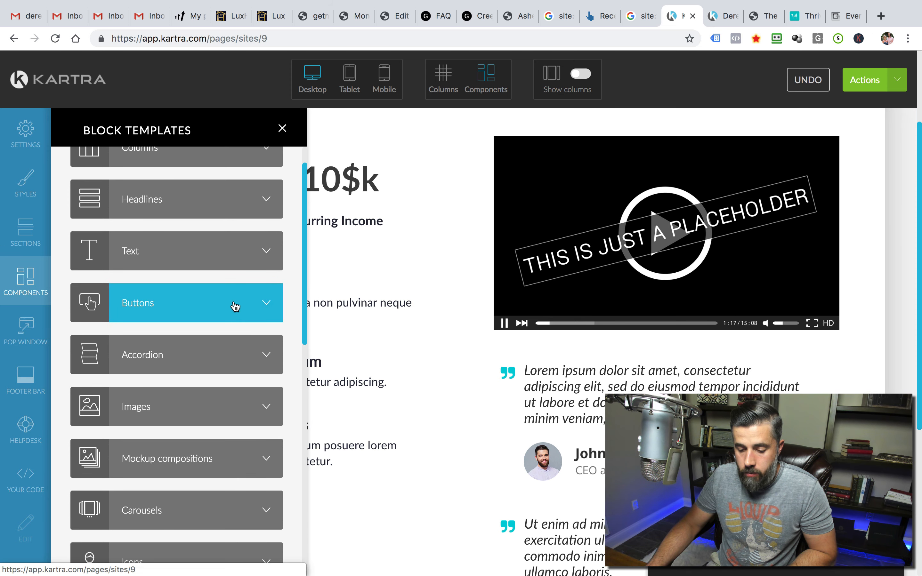
{"action": "left_click", "coordinate": [286, 305]}
{"action": "left_click_drag", "start_coordinate": [179, 197], "coordinate": [99, 263]}
{"action": "left_click", "coordinate": [282, 128]}
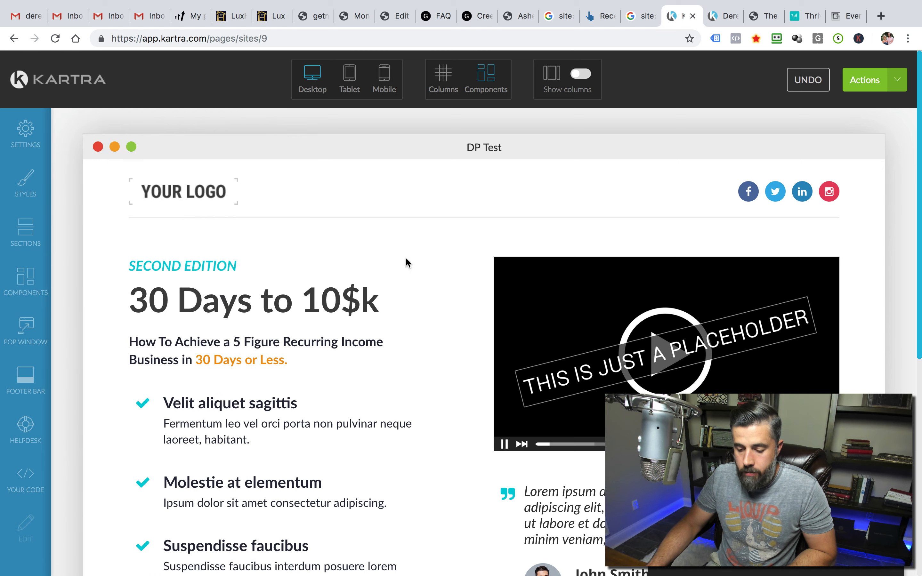
Look over the page's layout from the logo header down to the testimonials and copyright footer.
{"action": "scroll", "coordinate": [415, 266], "scroll_direction": "down", "scroll_amount": 5}
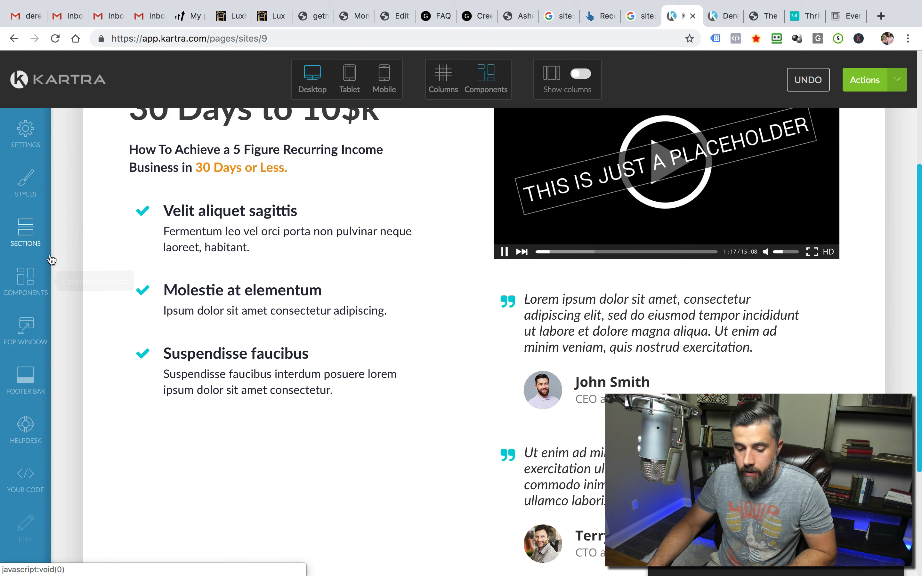
{"action": "scroll", "coordinate": [529, 301], "scroll_direction": "down", "scroll_amount": 5}
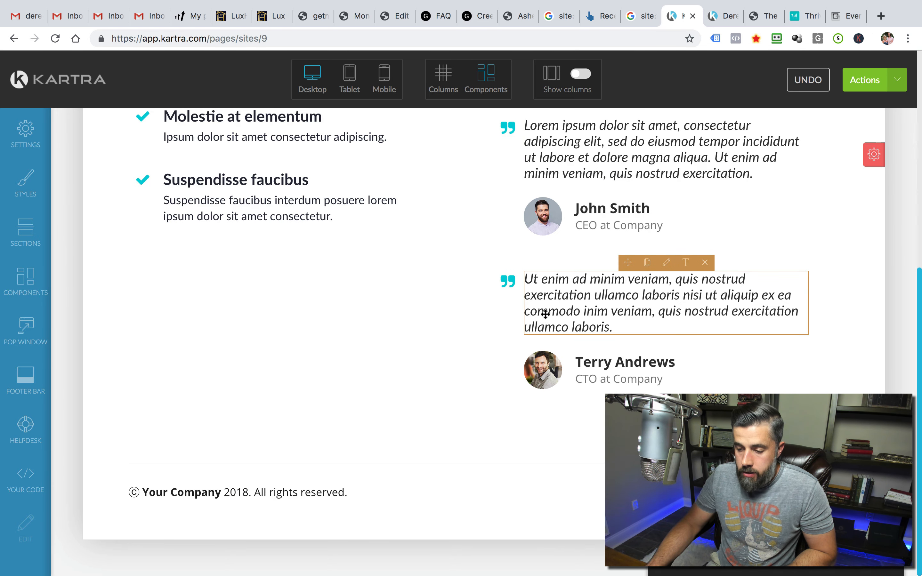
{"action": "scroll", "coordinate": [545, 313], "scroll_direction": "up", "scroll_amount": 10}
{"action": "scroll", "coordinate": [546, 314], "scroll_direction": "down", "scroll_amount": 10}
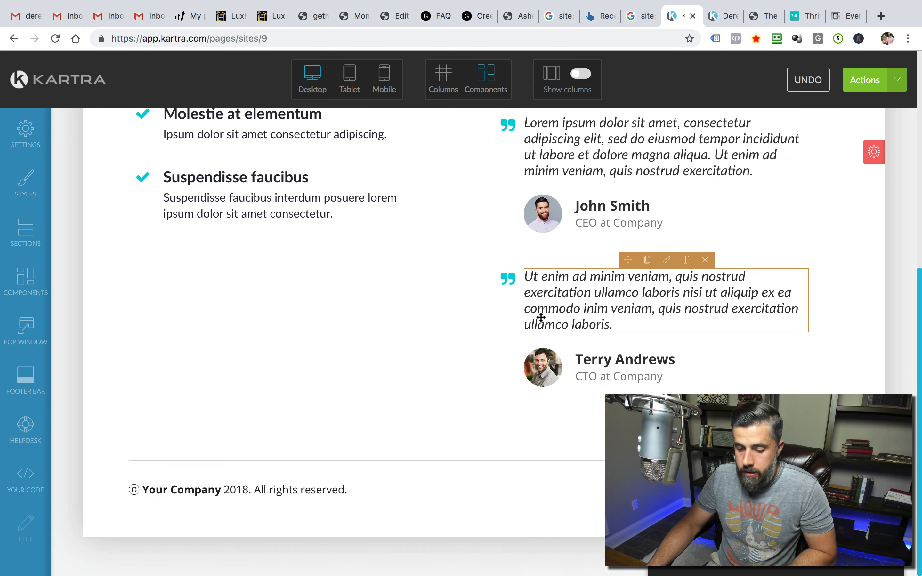
{"action": "scroll", "coordinate": [541, 318], "scroll_direction": "up", "scroll_amount": 6}
{"action": "scroll", "coordinate": [481, 348], "scroll_direction": "up", "scroll_amount": 4}
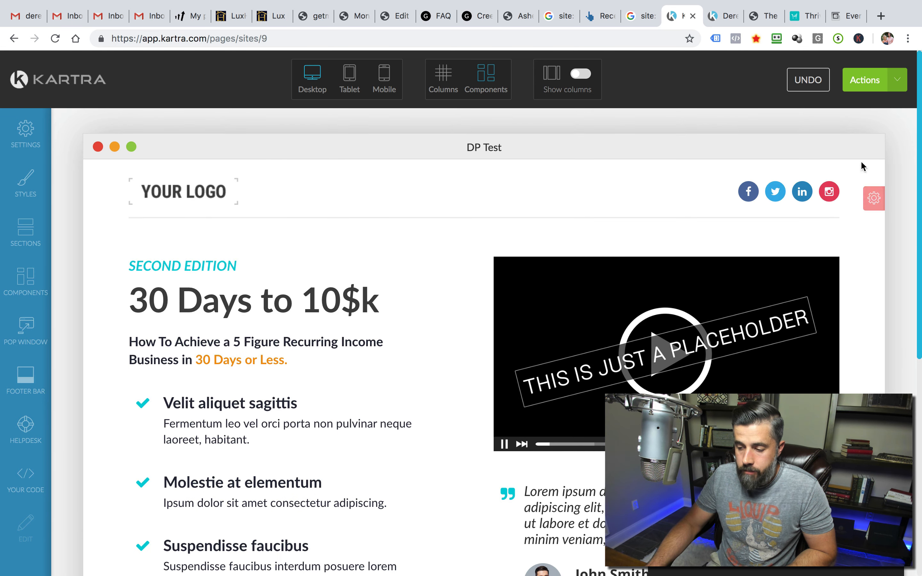
Examine the page's preview, save and publish options and view its tablet and mobile layouts.
{"action": "left_click", "coordinate": [897, 81]}
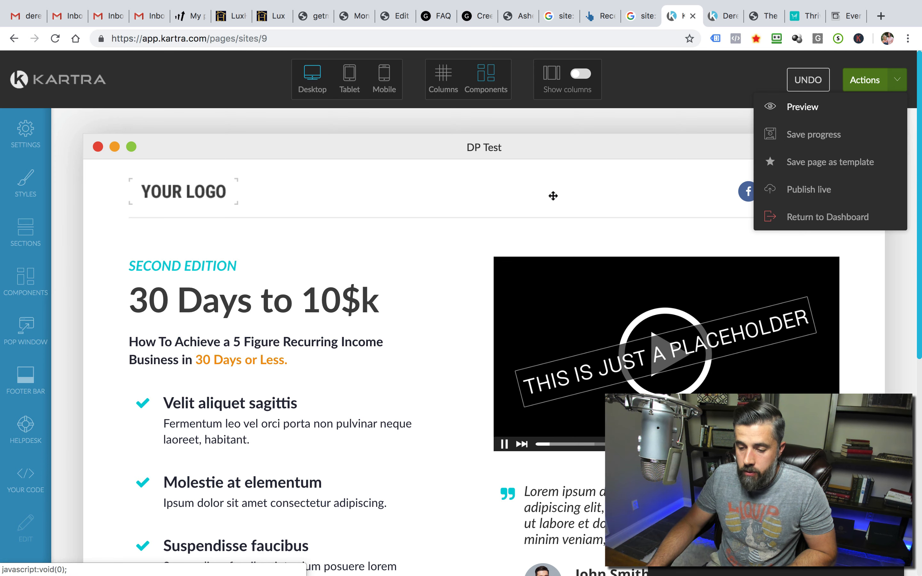
{"action": "left_click", "coordinate": [349, 76]}
{"action": "left_click", "coordinate": [383, 81]}
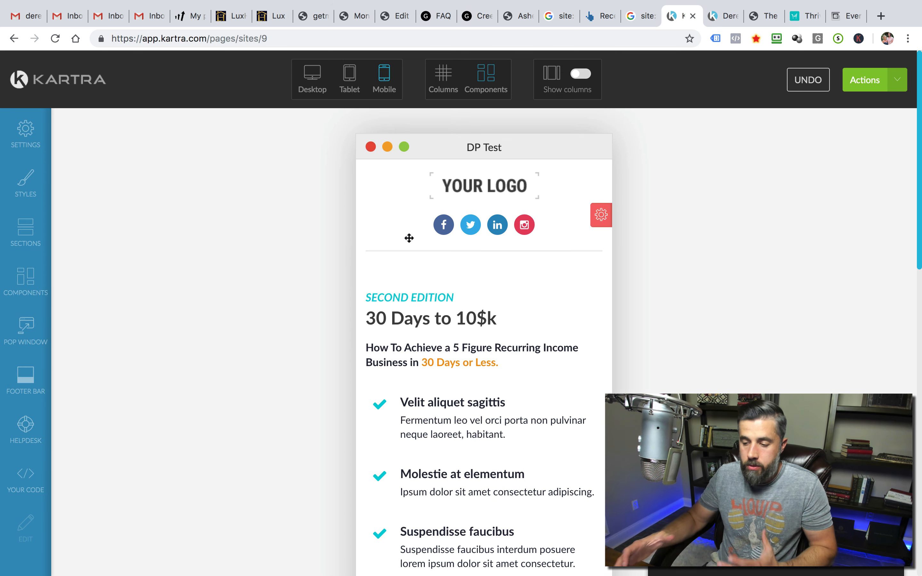
{"action": "left_click", "coordinate": [897, 80]}
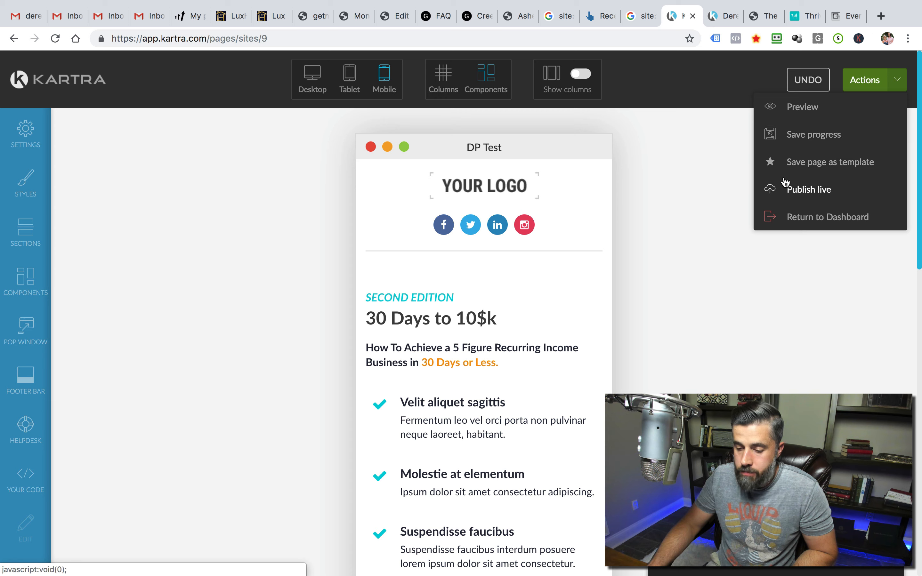
{"action": "left_click", "coordinate": [243, 188]}
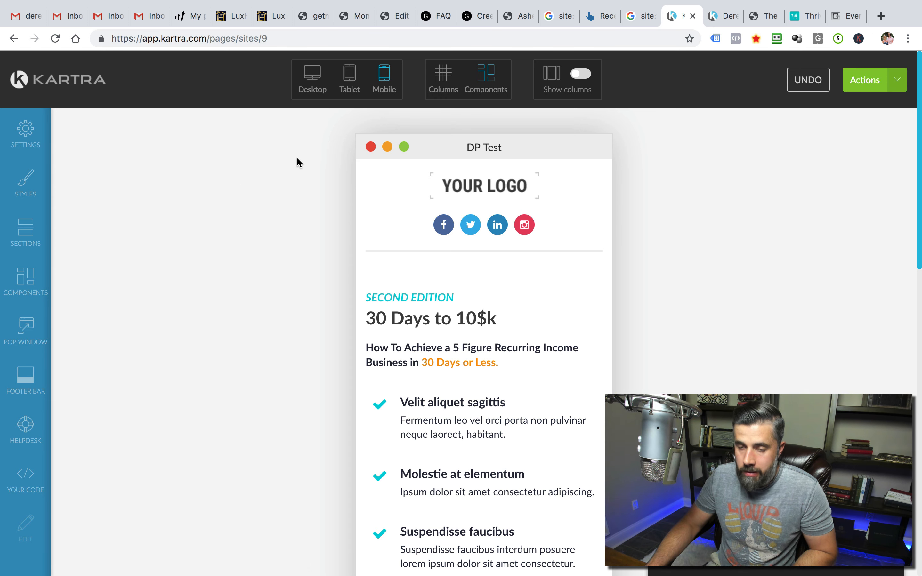